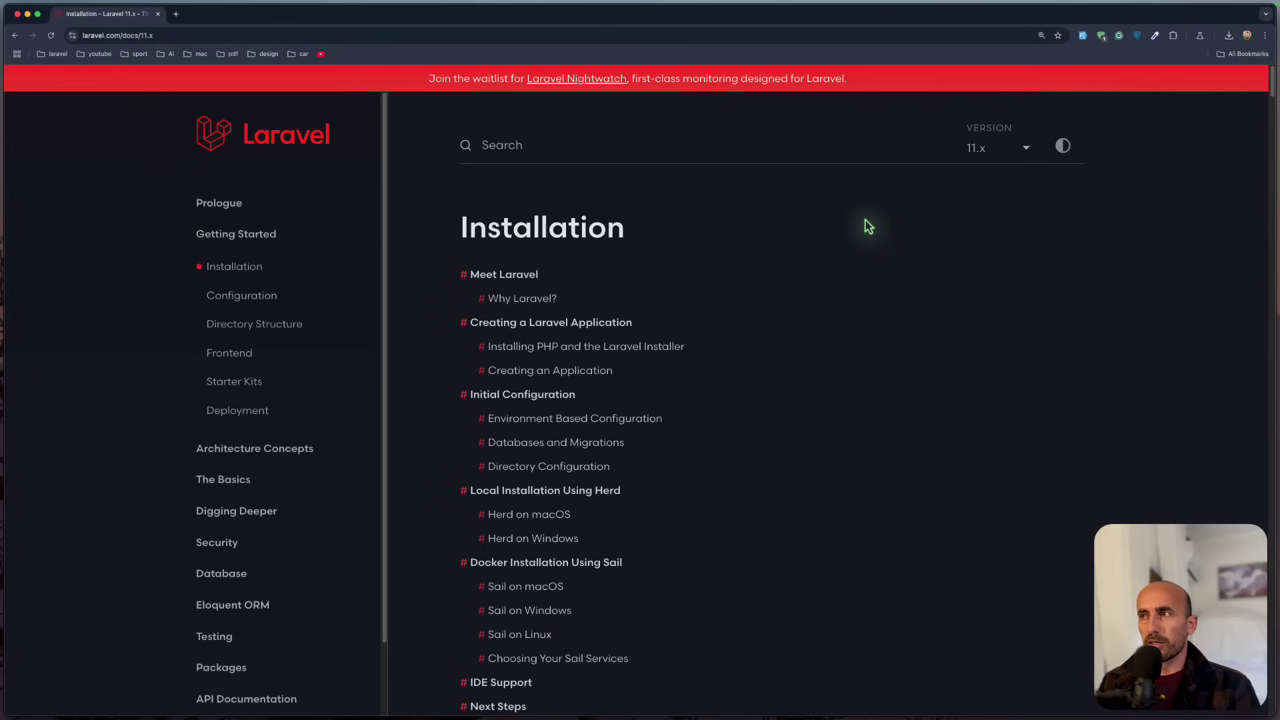
Switch the Laravel documentation from version 11.x to 12.x.
click(974, 151)
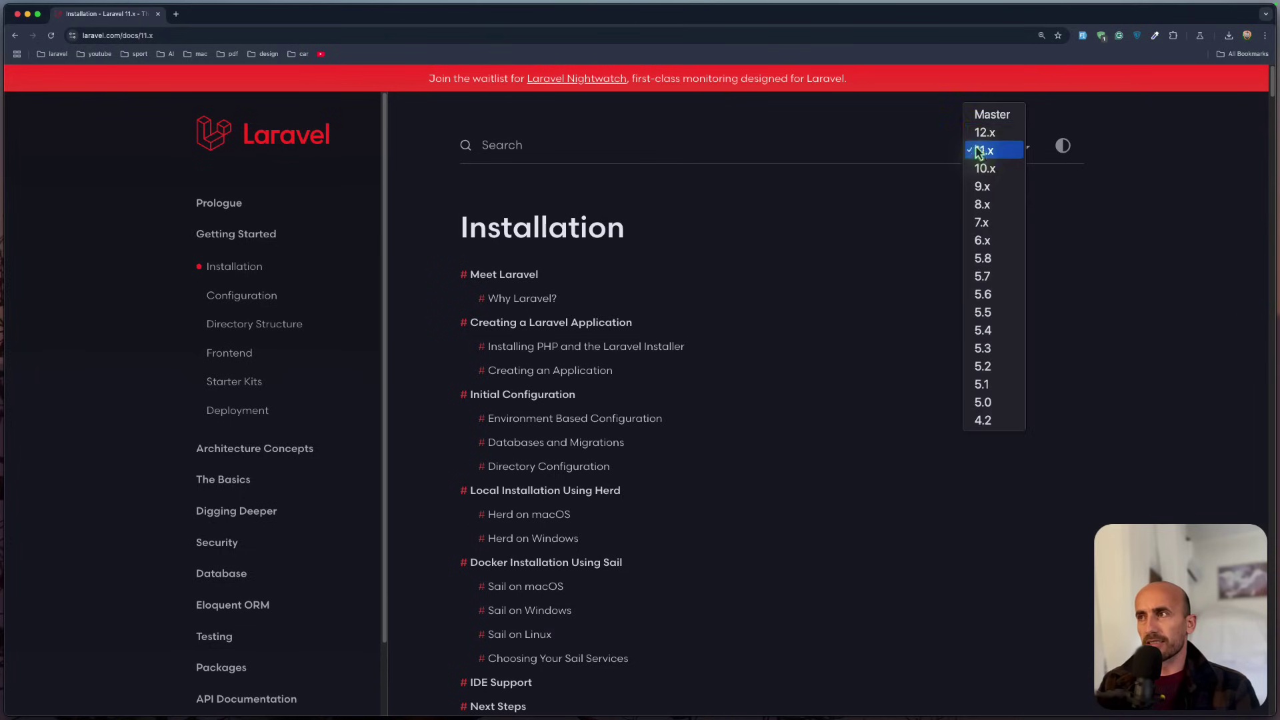
click(978, 132)
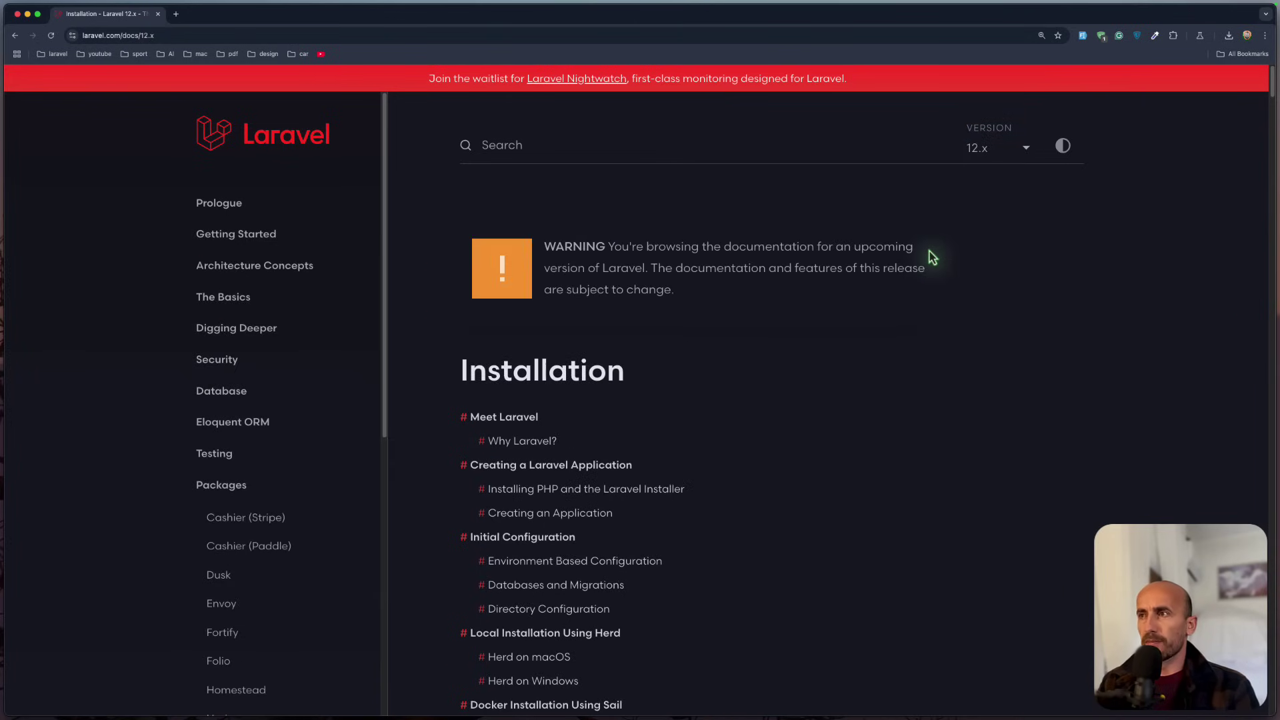
scroll(930, 257, down, 1)
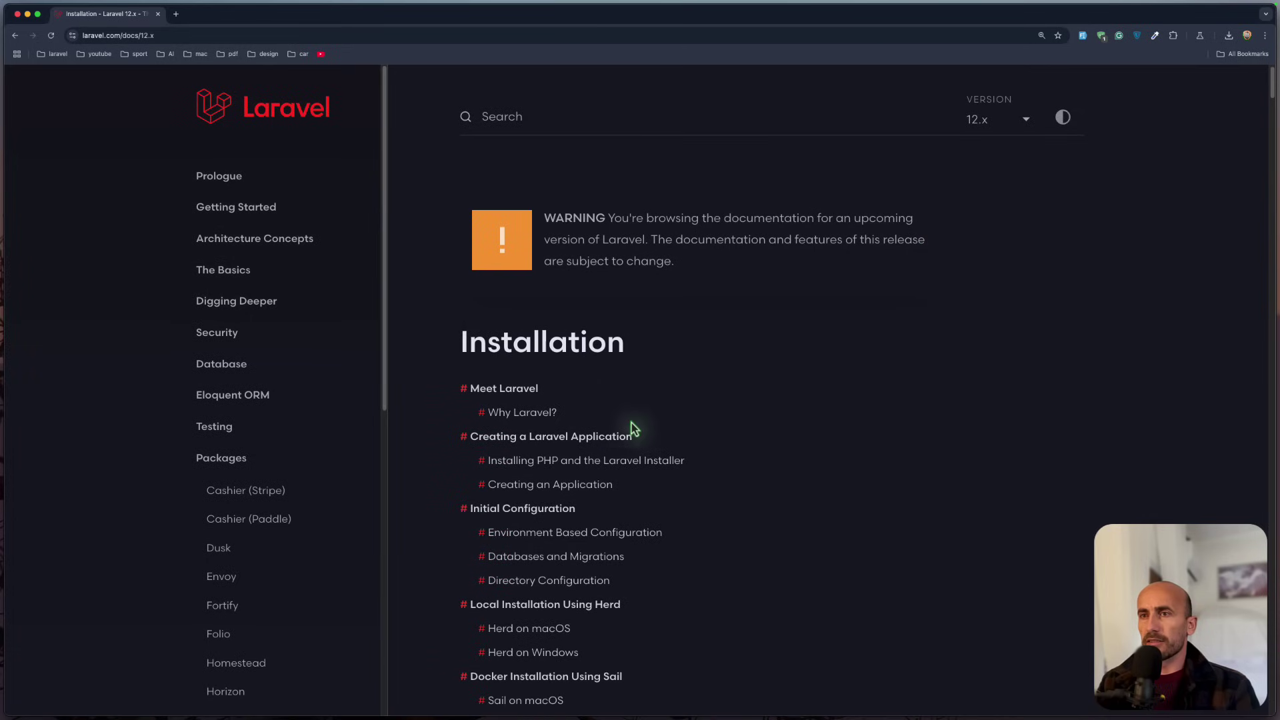
Open the 12.x Release Notes and highlight August 13th, Laravel 12's bug-fix end date.
click(219, 177)
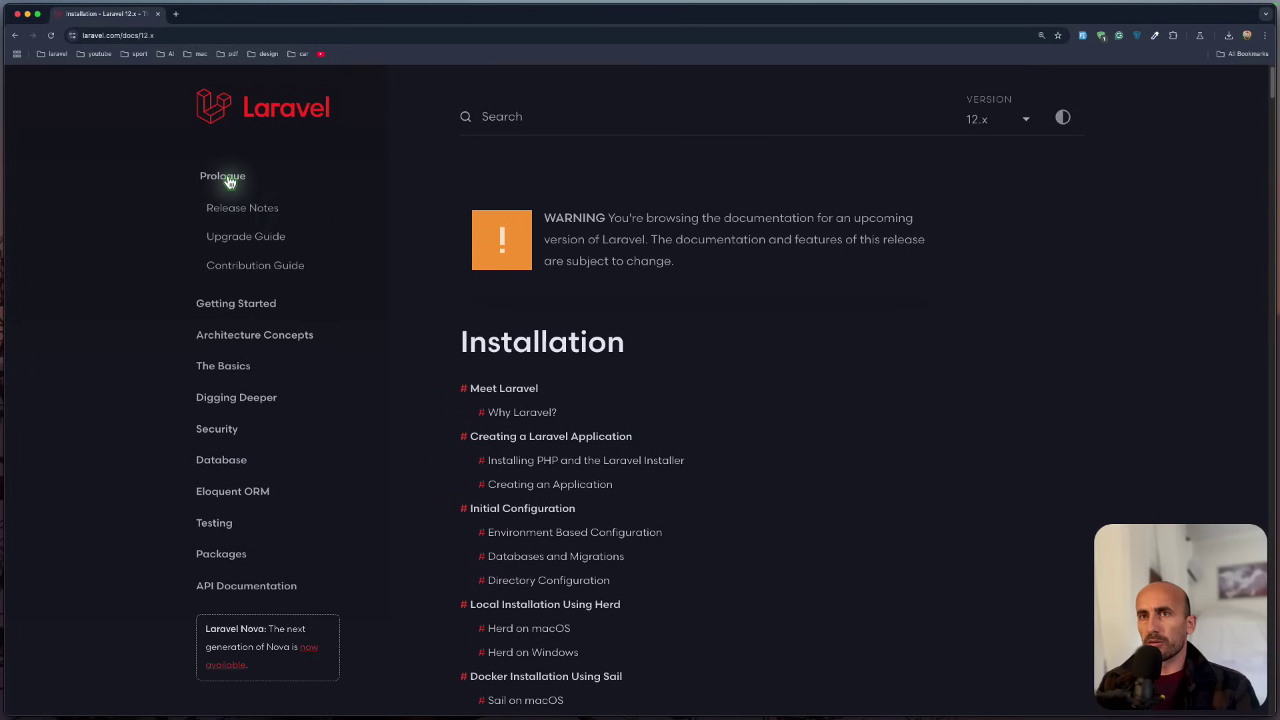
click(246, 208)
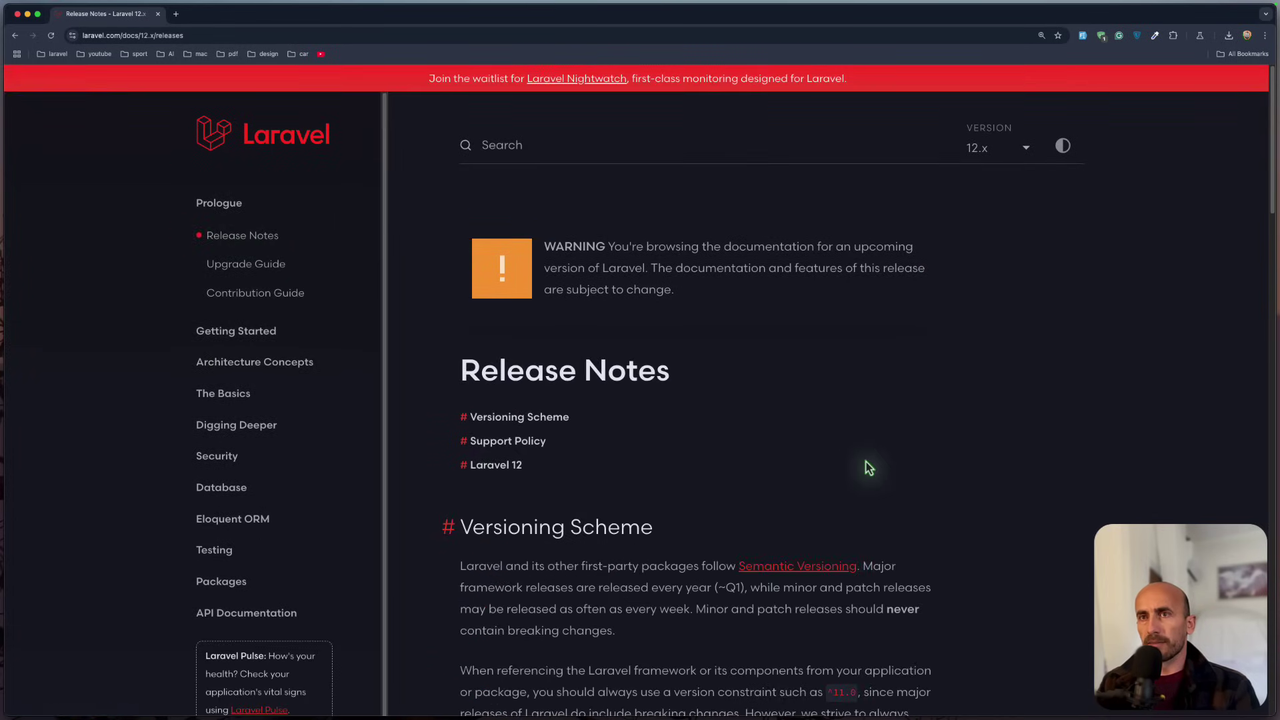
scroll(869, 467, down, 2)
scroll(868, 467, down, 3)
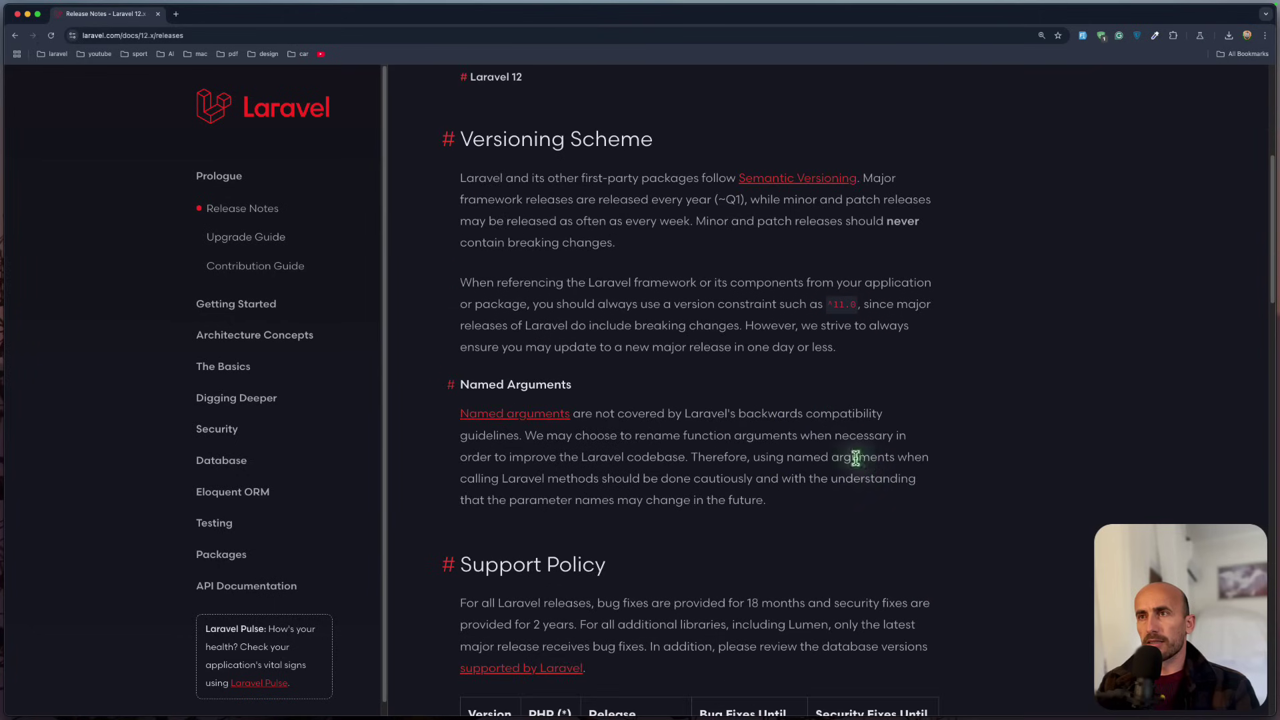
scroll(543, 250, down, 1)
scroll(621, 381, down, 3)
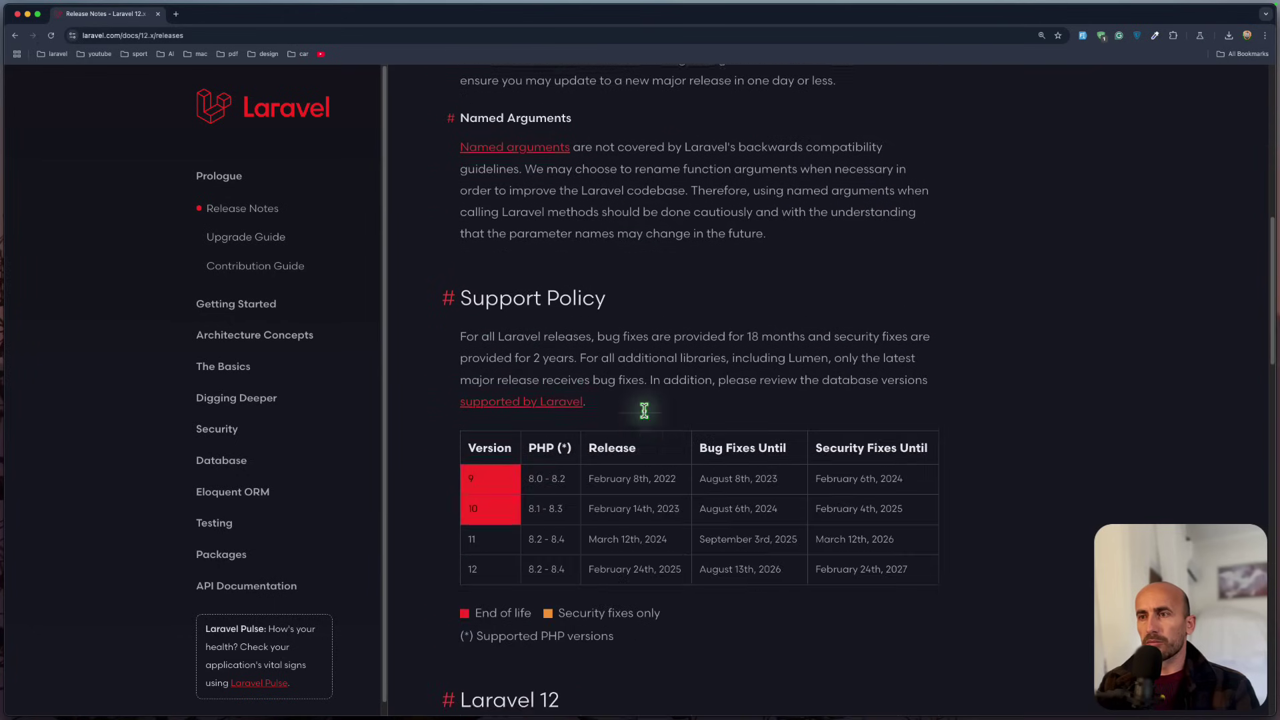
scroll(645, 411, down, 1)
scroll(644, 411, down, 1)
drag(460, 297, 630, 426)
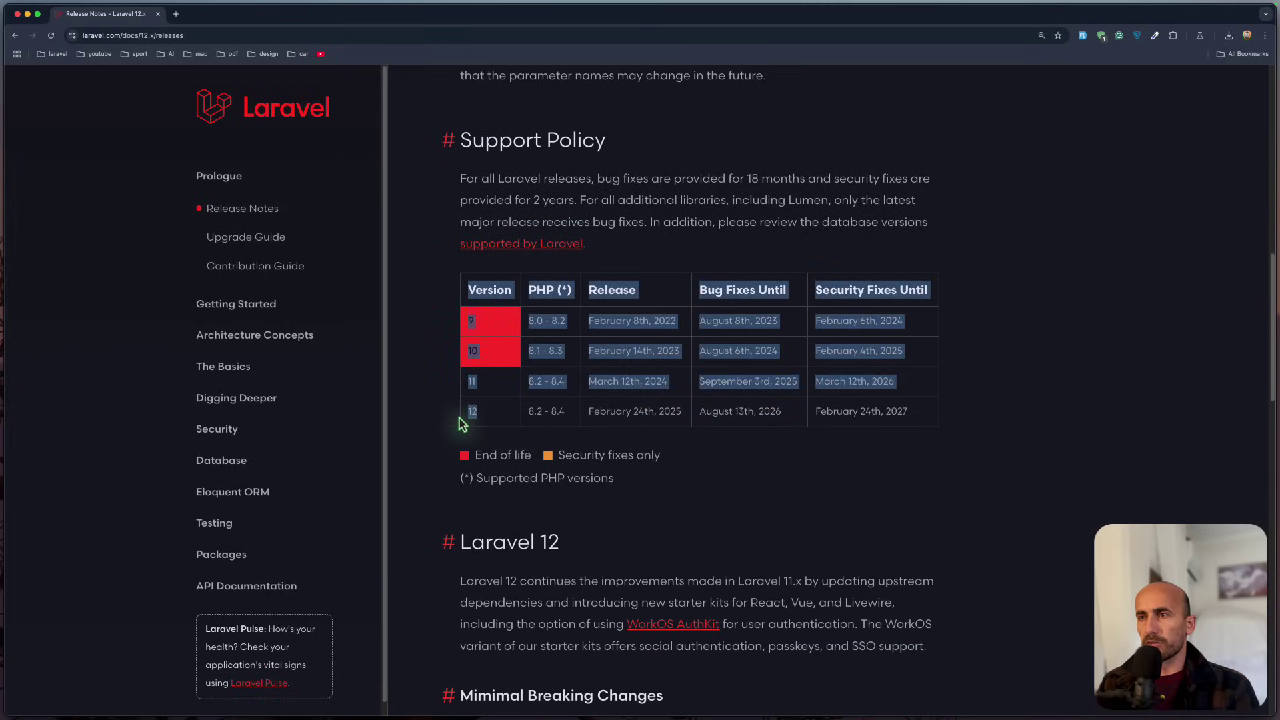
click(631, 426)
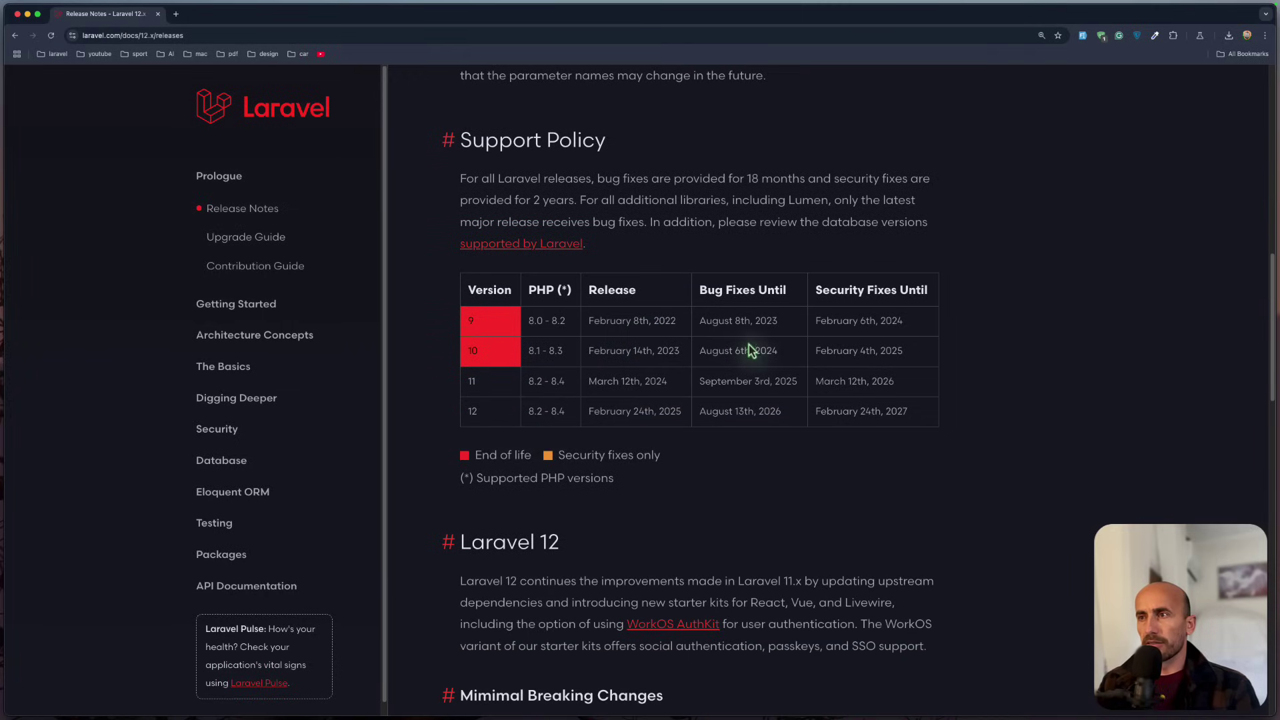
drag(699, 411, 757, 410)
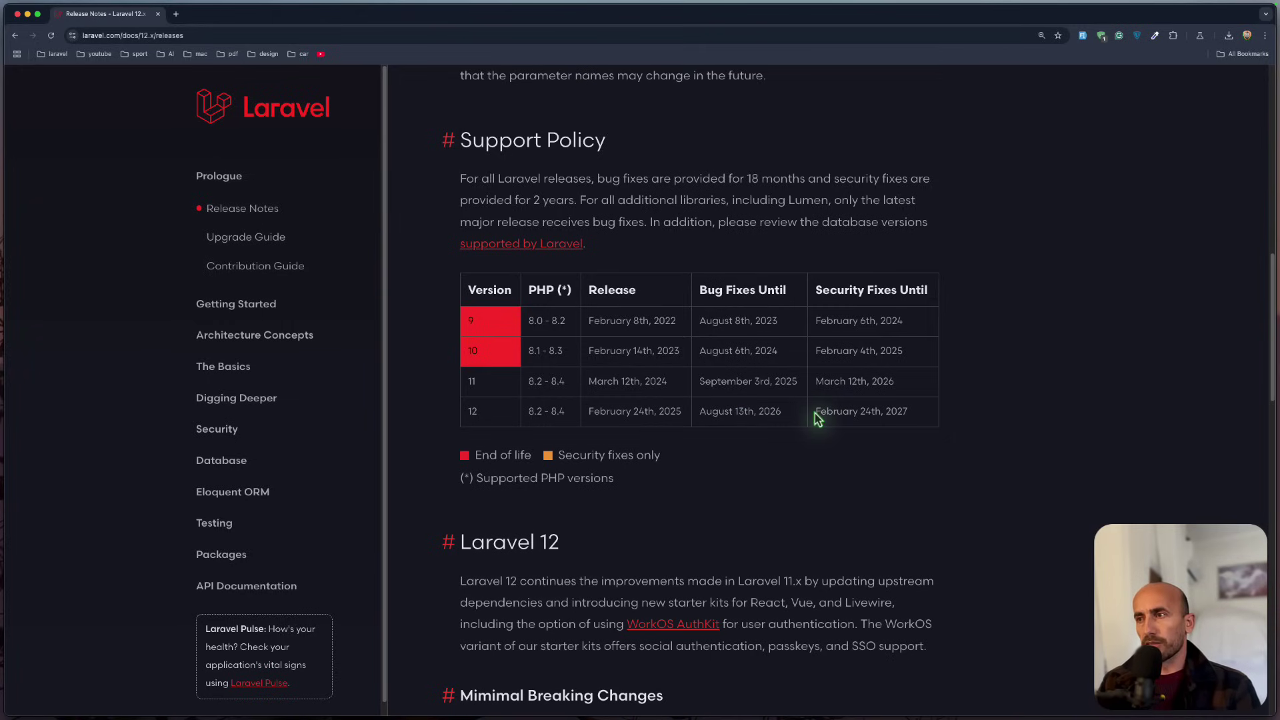
drag(815, 410, 855, 411)
scroll(737, 465, down, 5)
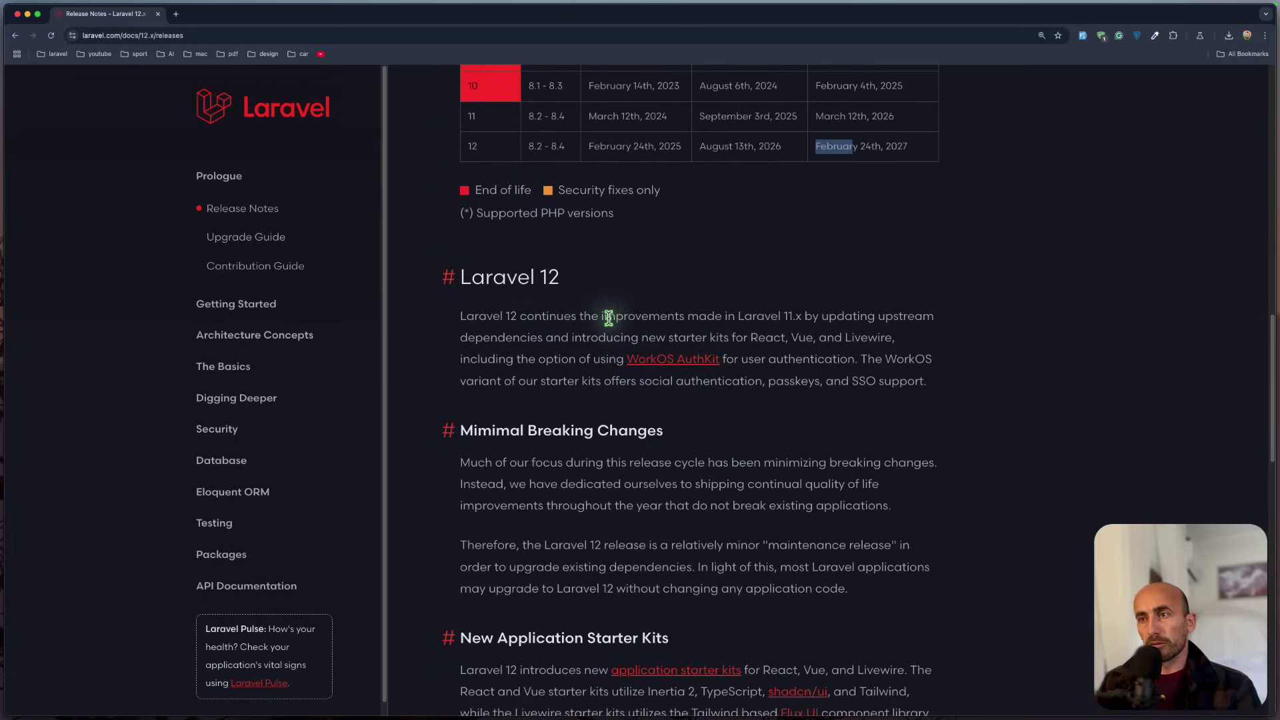
drag(598, 316, 669, 316)
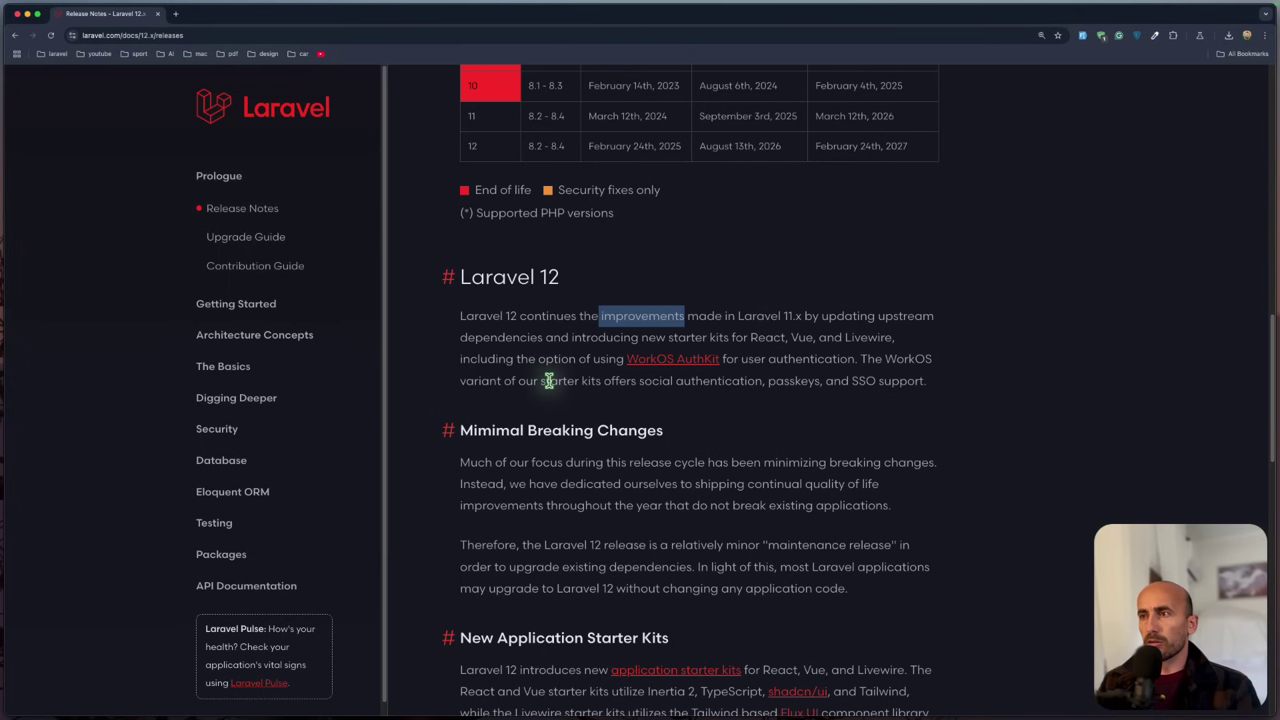
scroll(521, 370, down, 1)
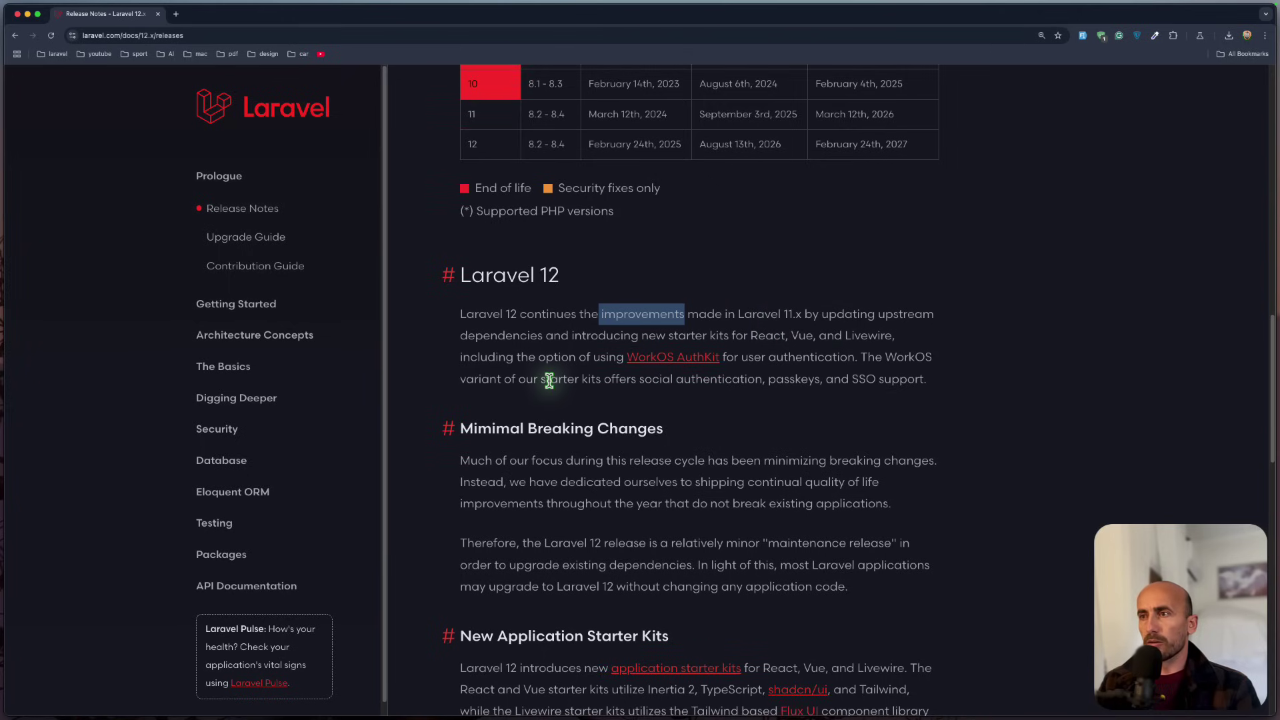
click(668, 333)
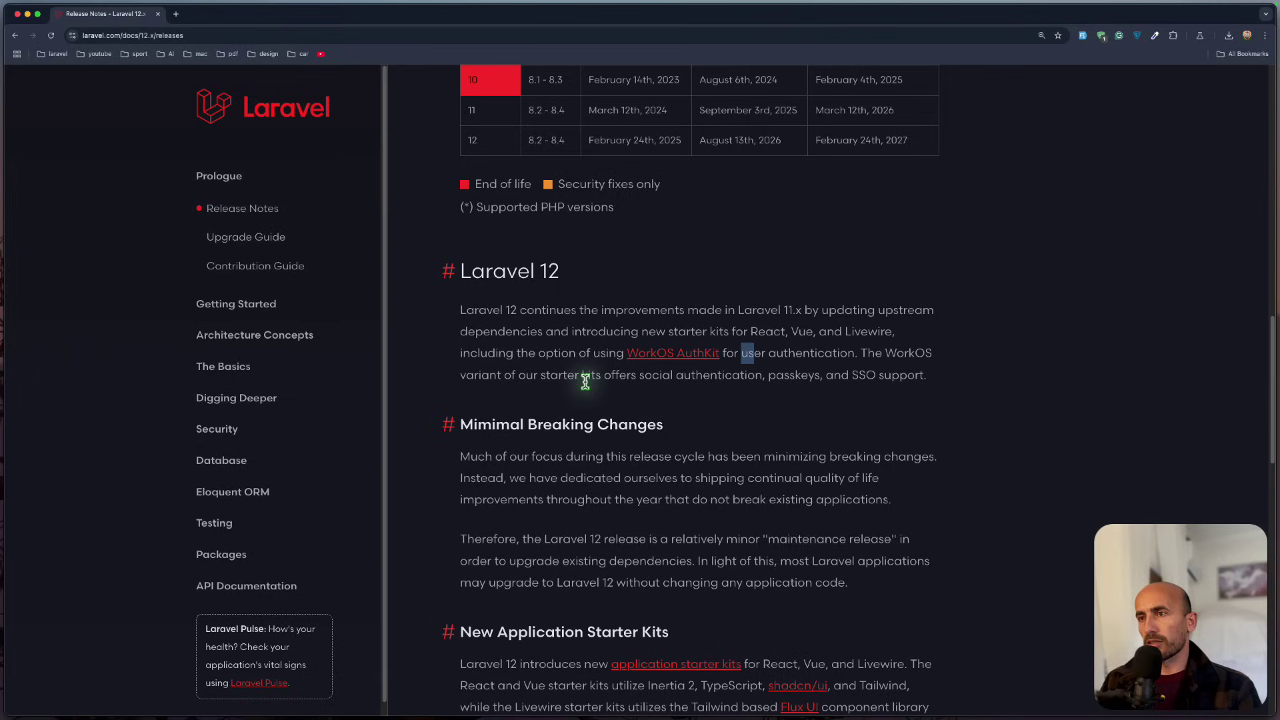
drag(639, 380, 752, 377)
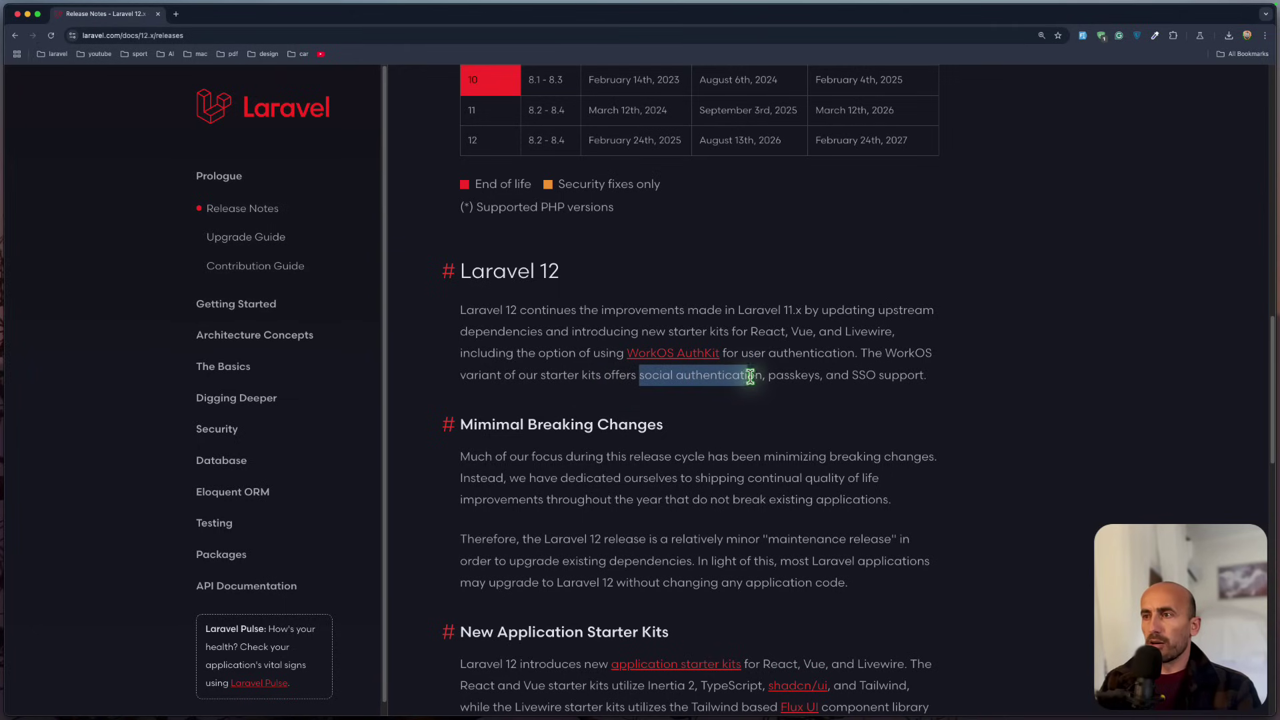
click(798, 378)
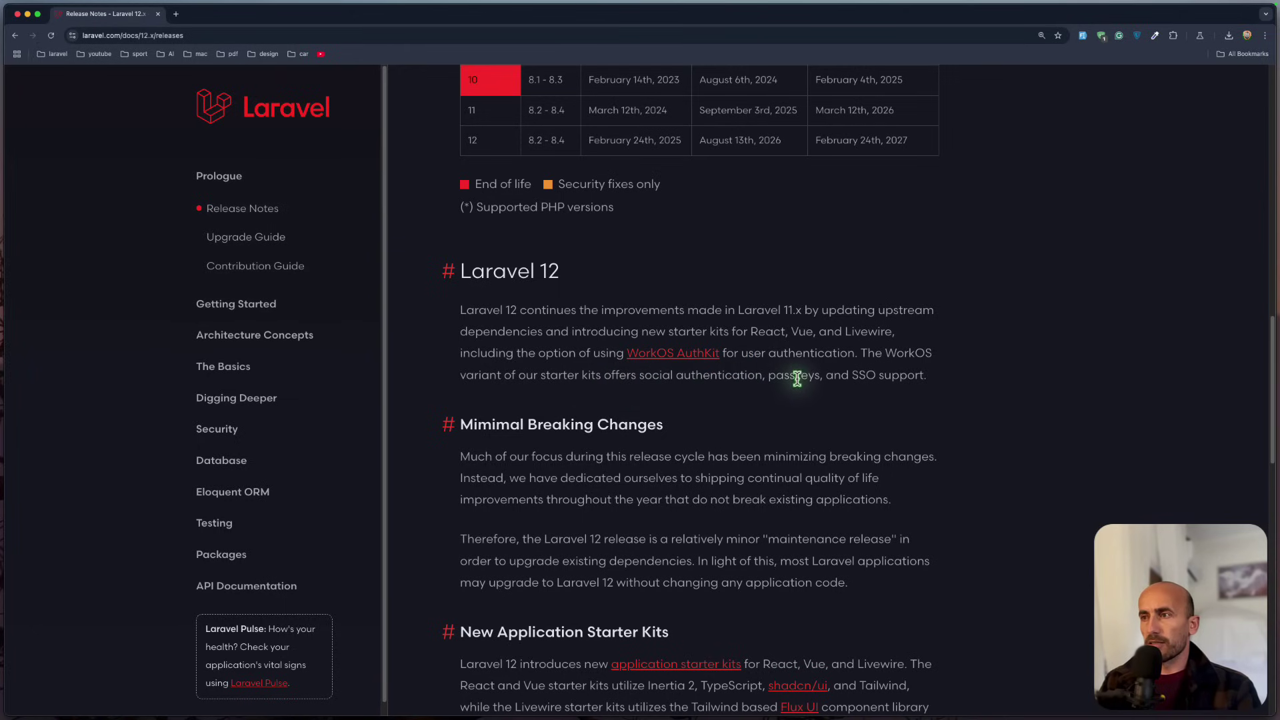
double_click(853, 378)
scroll(622, 402, down, 1)
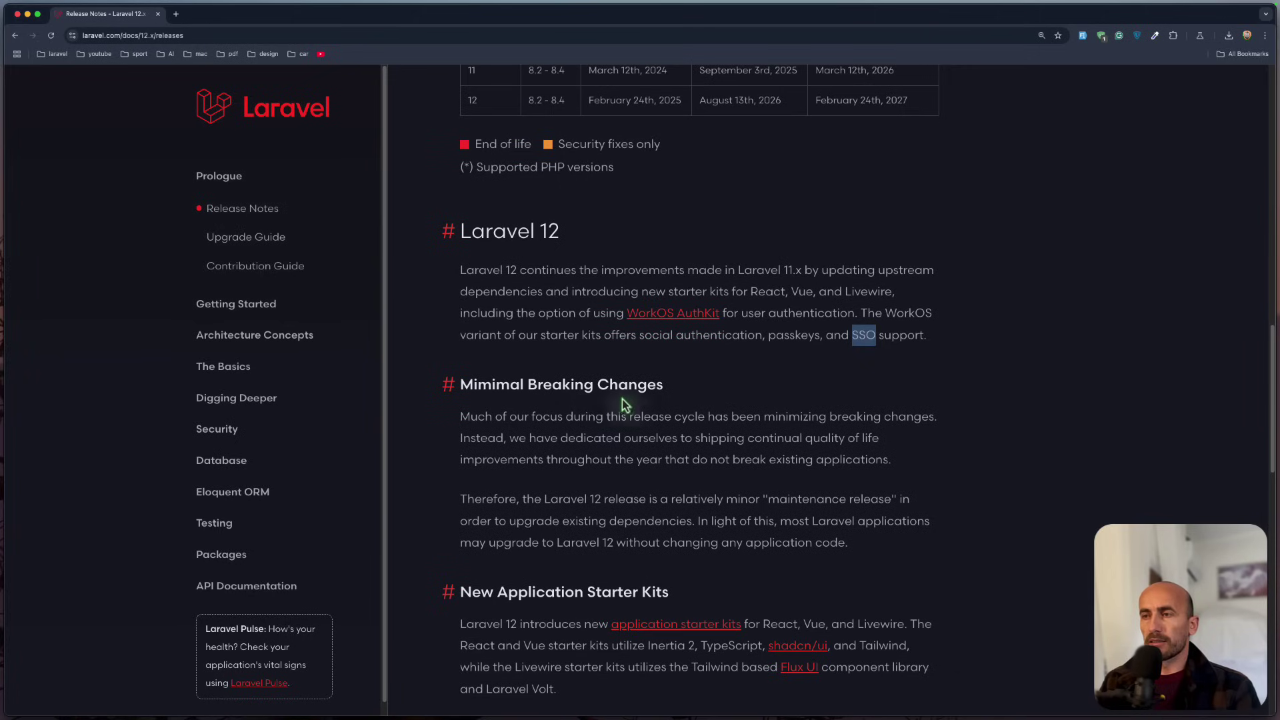
drag(673, 386, 437, 387)
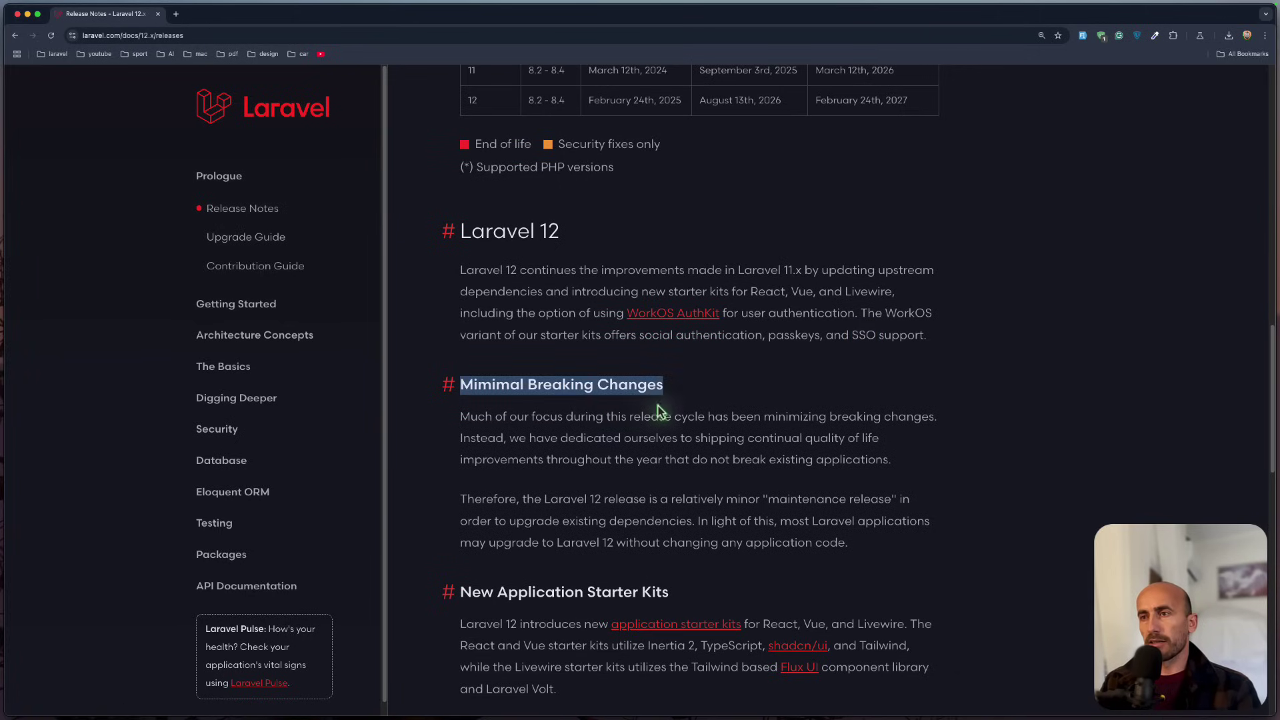
scroll(670, 396, down, 3)
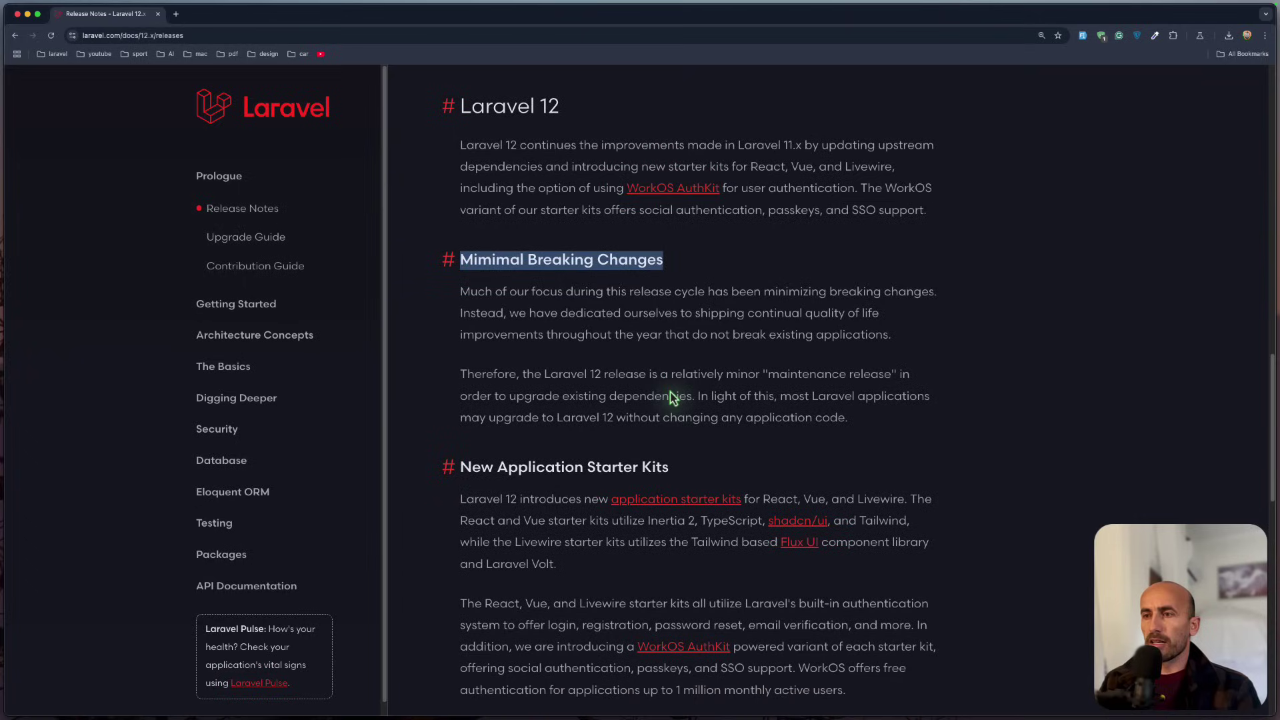
click(684, 473)
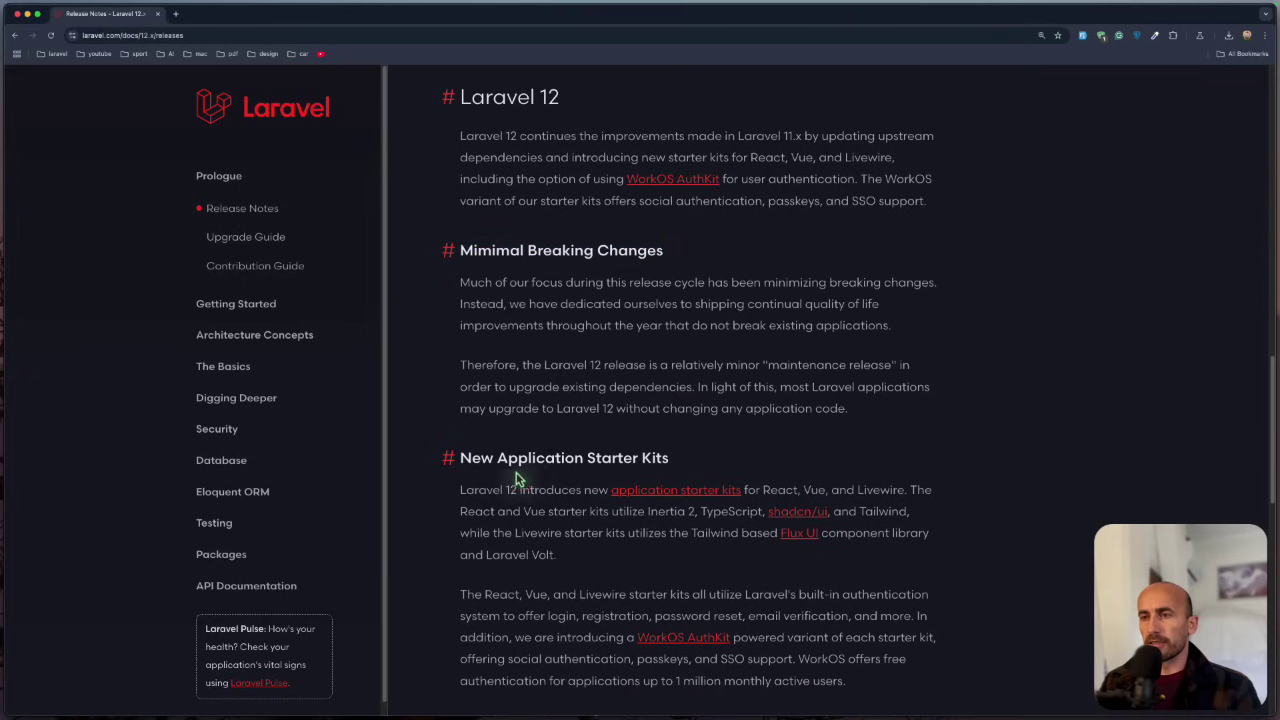
drag(672, 458, 445, 457)
click(540, 388)
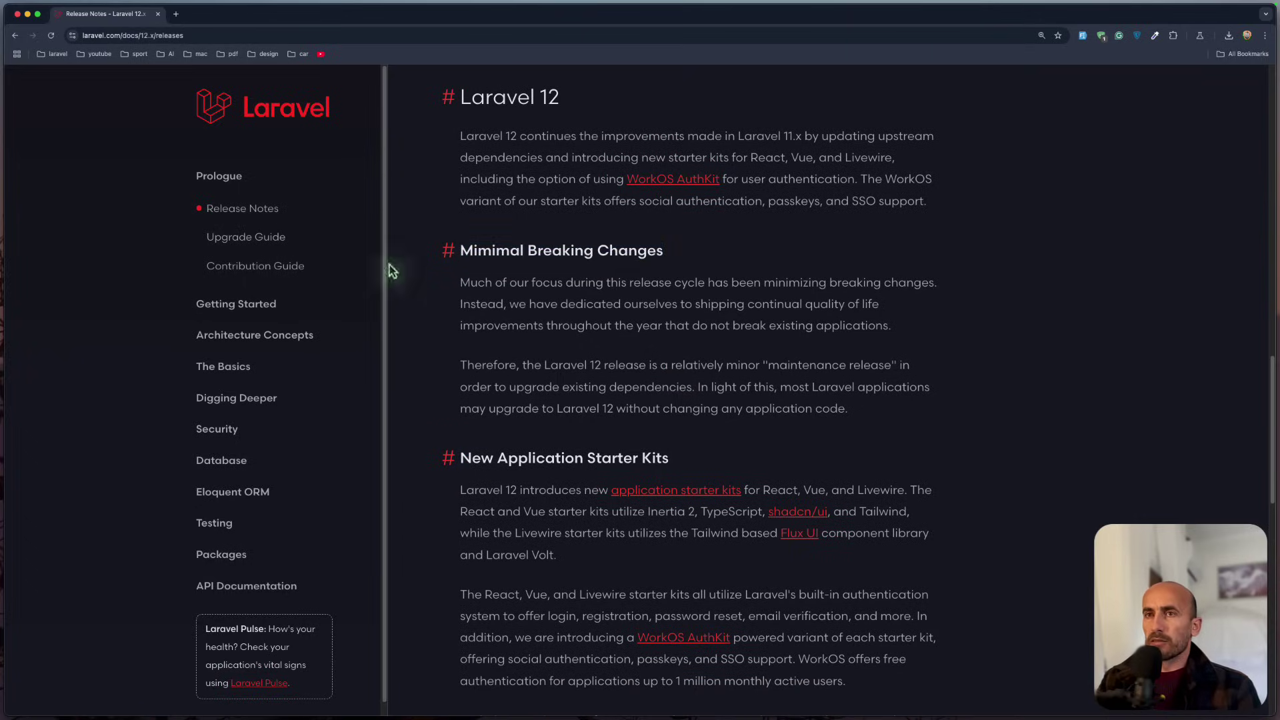
Open the Upgrade Guide and highlight its High Impact Changes heading.
click(248, 236)
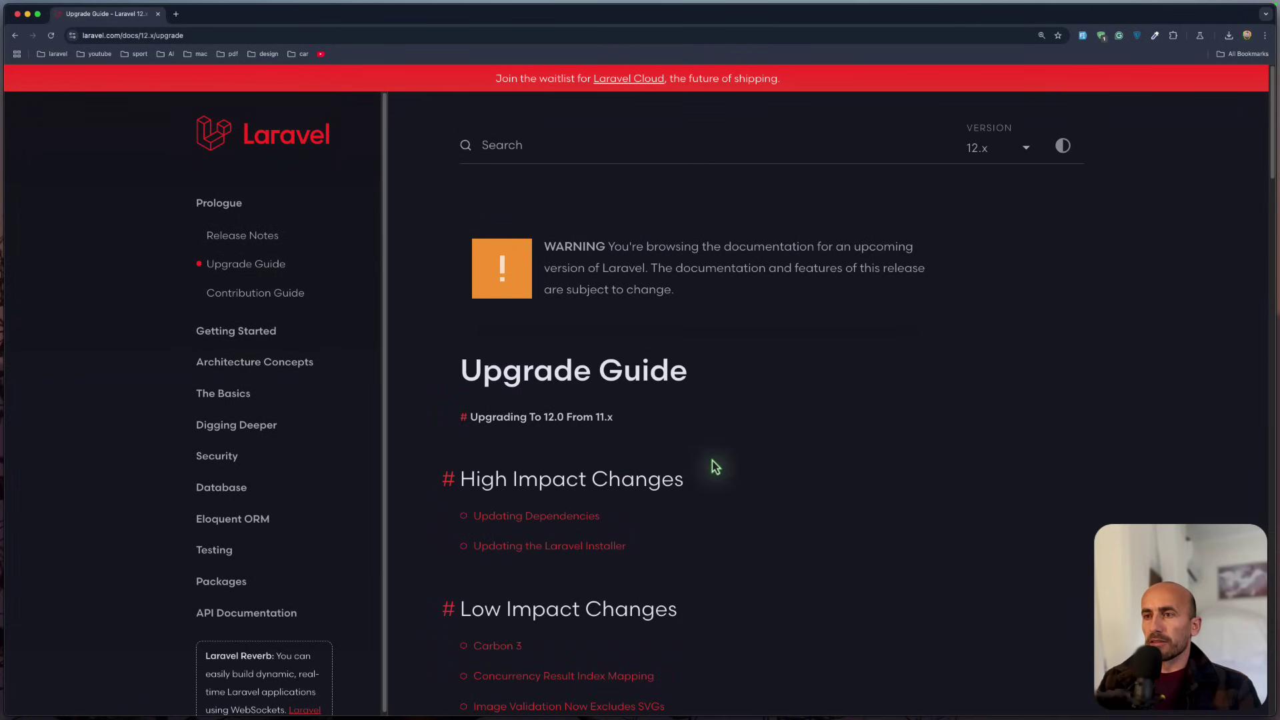
scroll(741, 456, down, 5)
scroll(739, 456, down, 3)
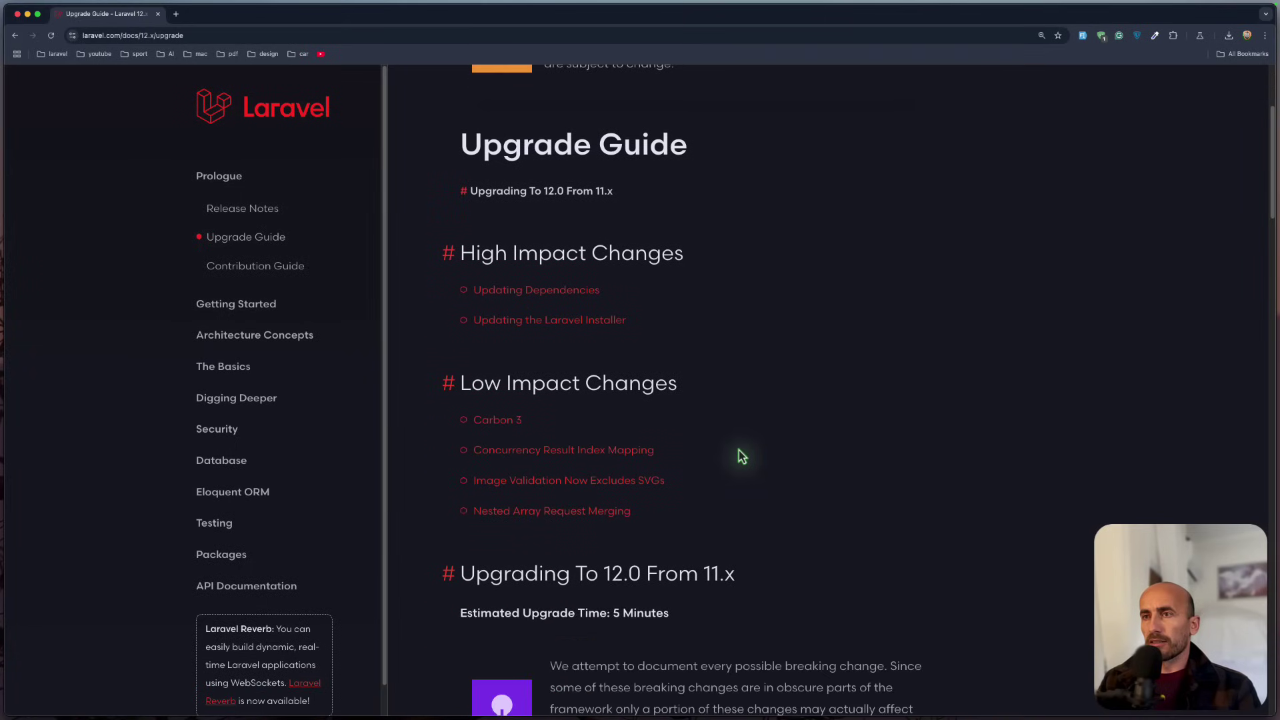
drag(700, 264, 480, 258)
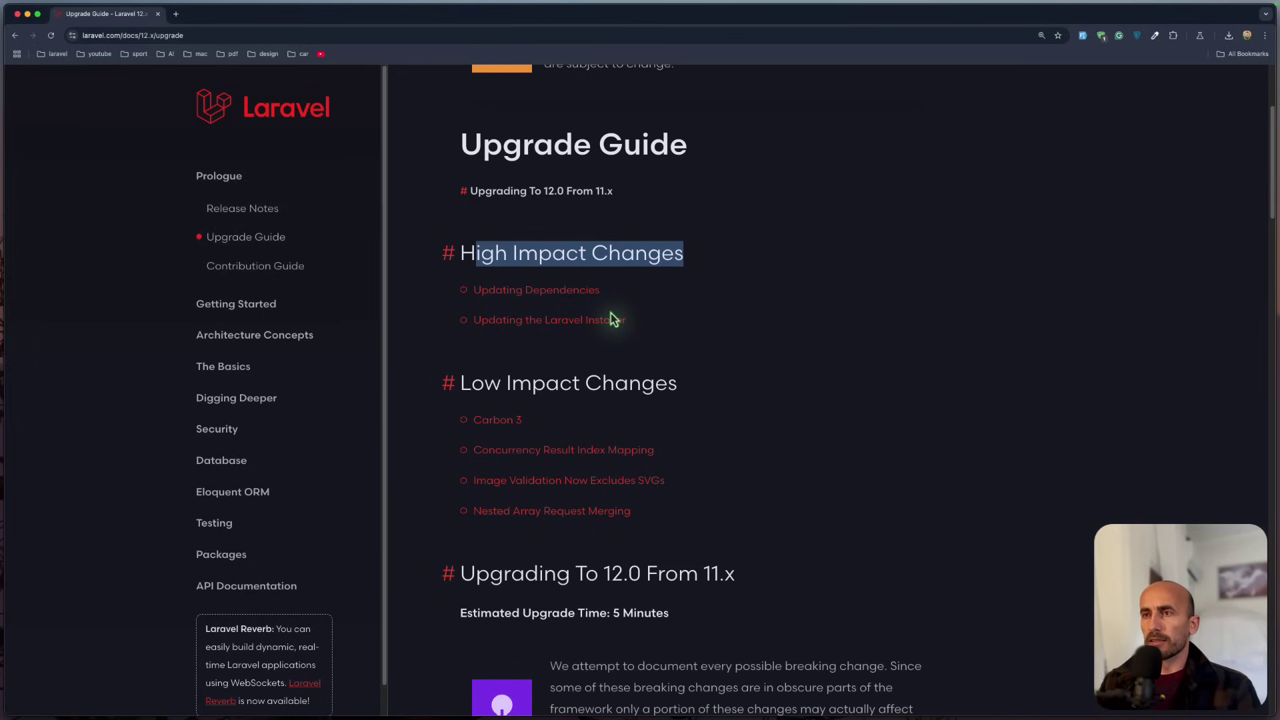
scroll(614, 319, down, 4)
mouse_move(740, 240)
mouse_down()
mouse_move(575, 238)
mouse_move(705, 272)
mouse_up()
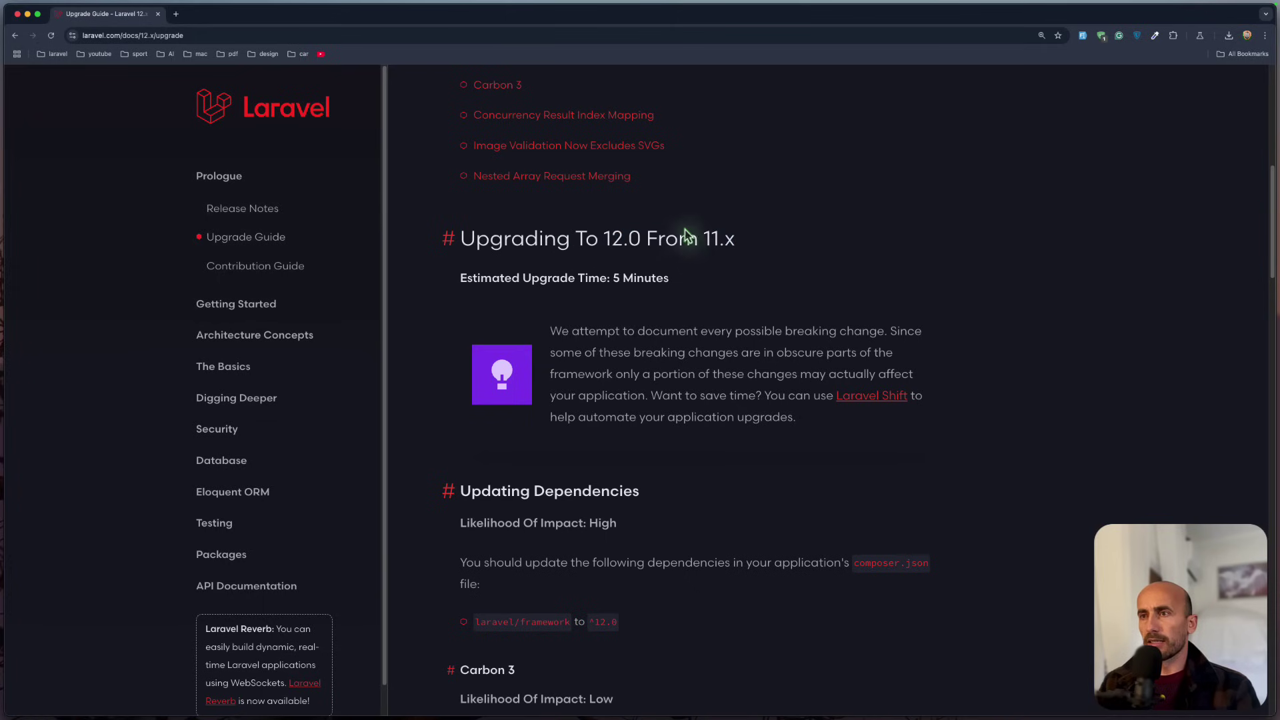
scroll(689, 236, down, 3)
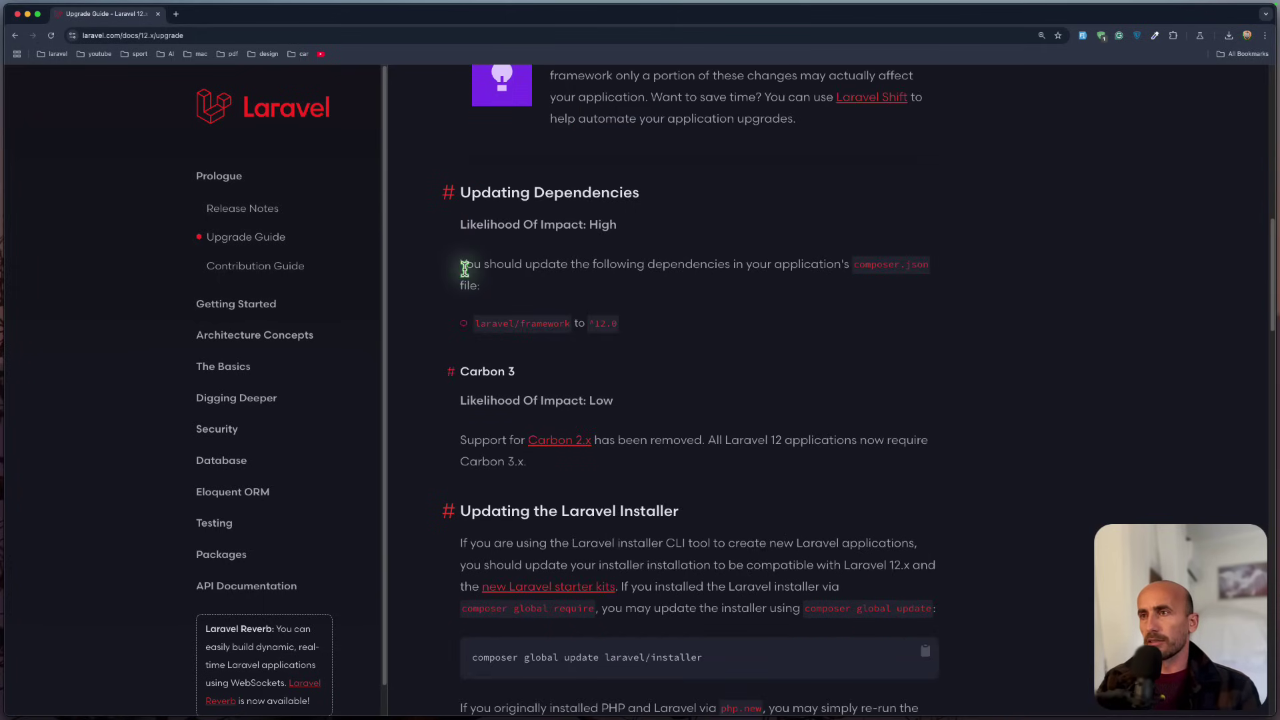
Highlight the dependency-update sentence, the ^12.0 constraint and the installer update command.
drag(463, 269, 868, 271)
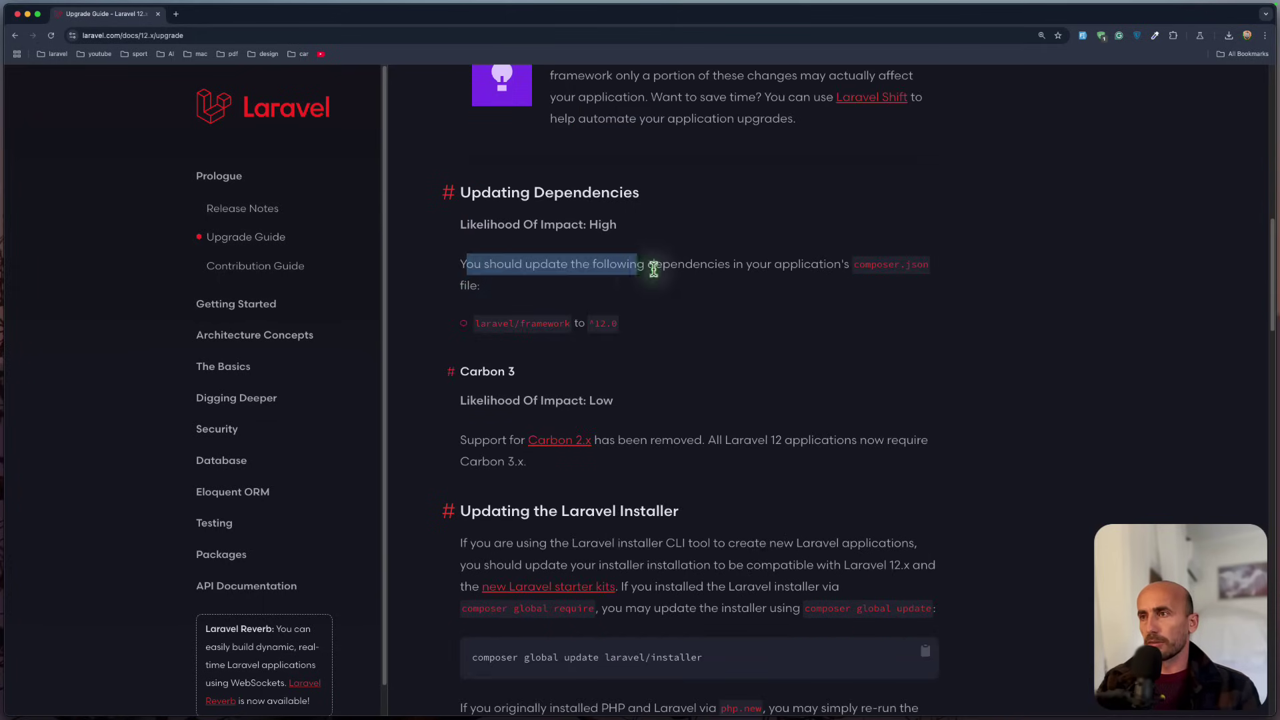
click(875, 270)
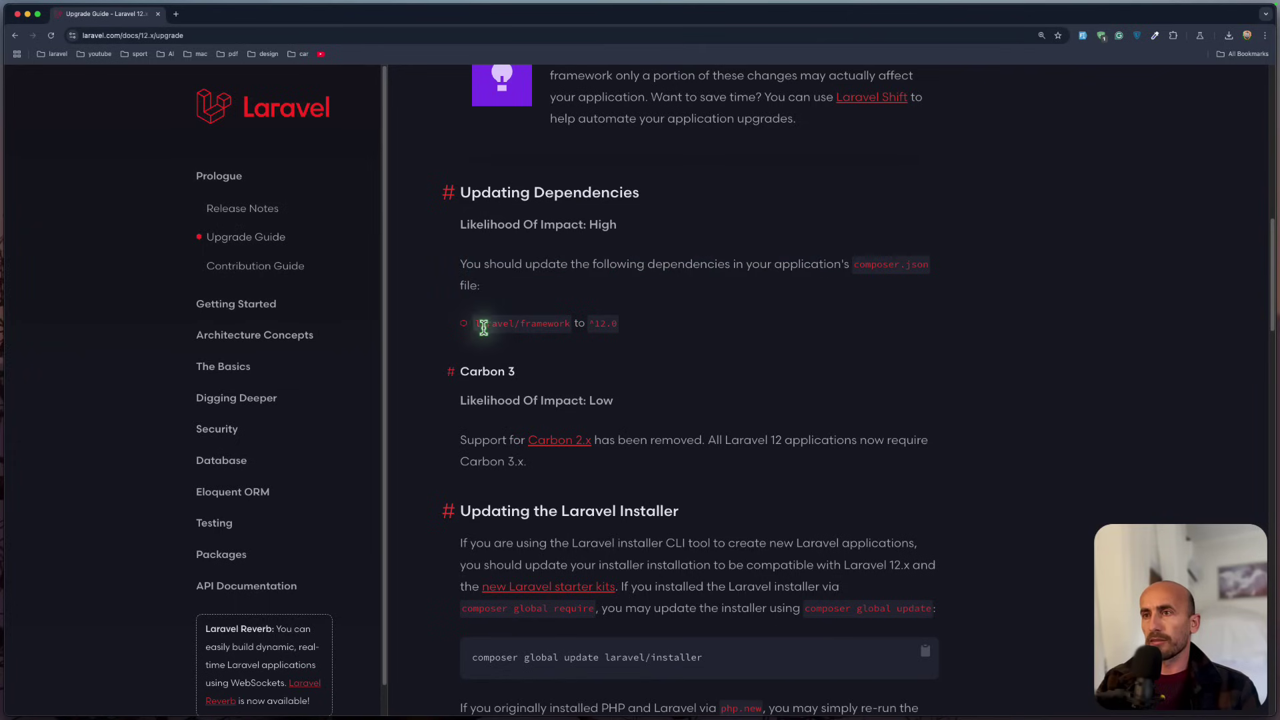
drag(483, 325, 612, 327)
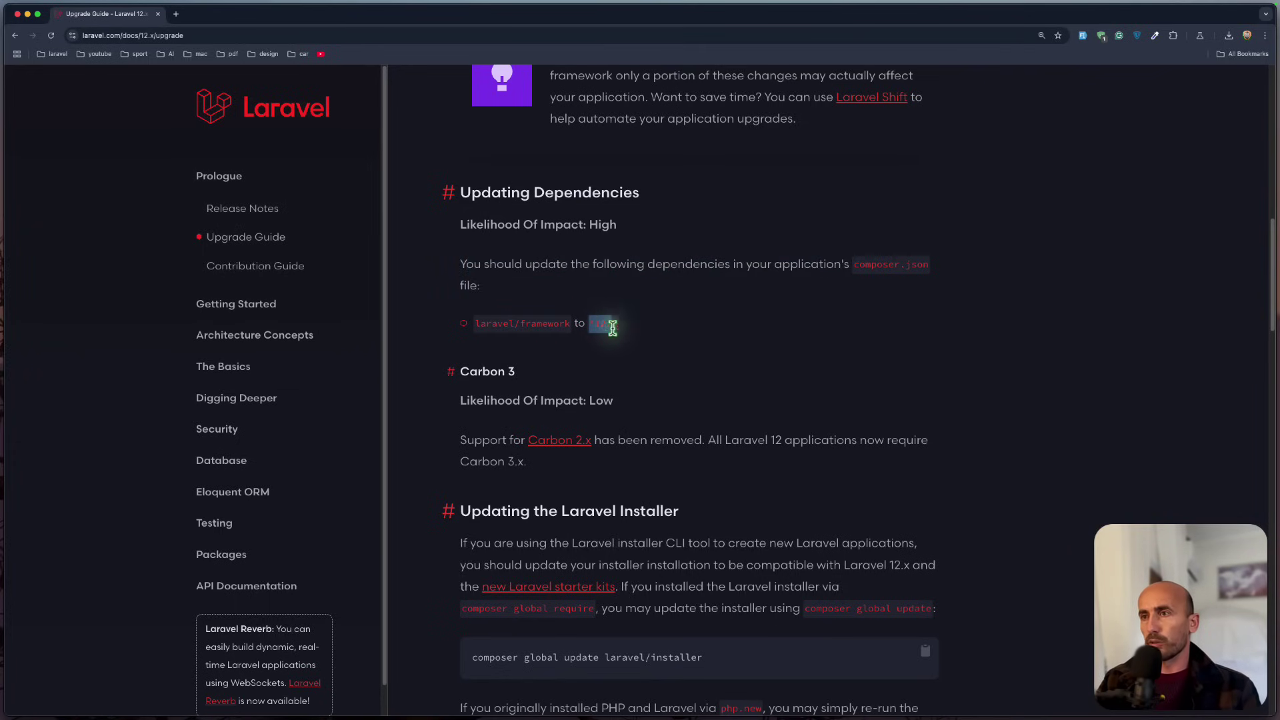
scroll(644, 360, down, 3)
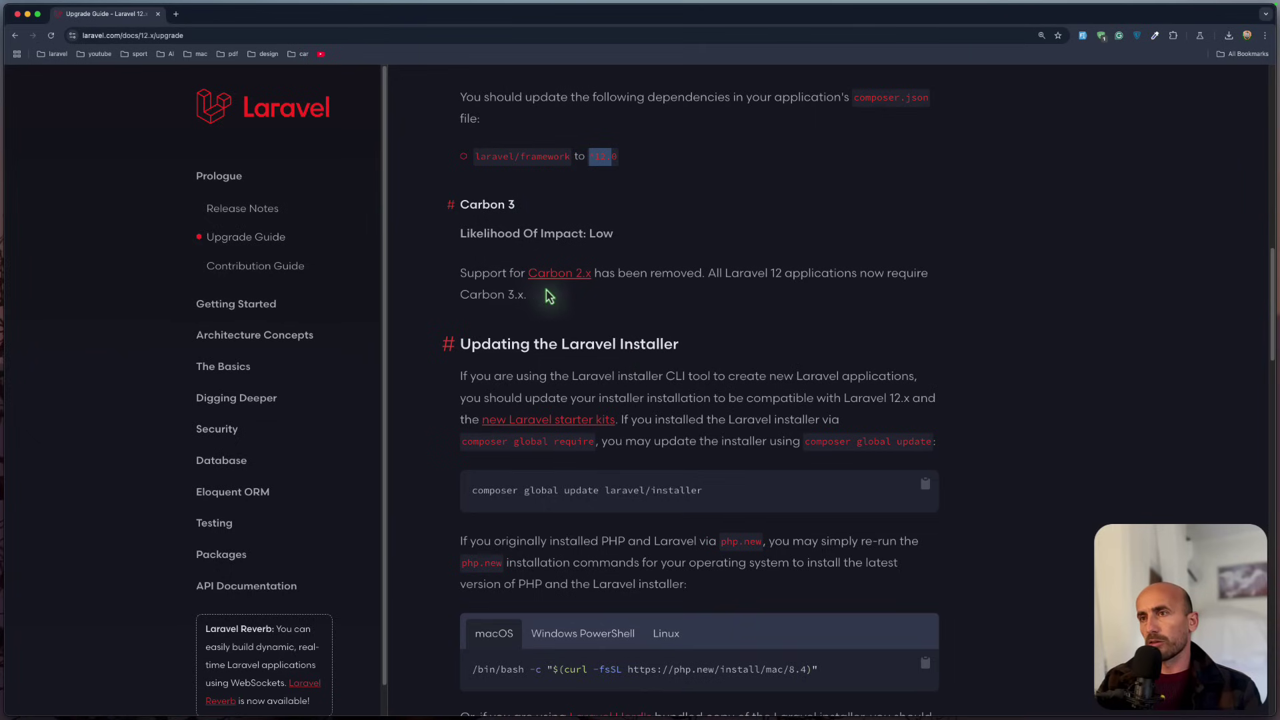
scroll(689, 326, down, 1)
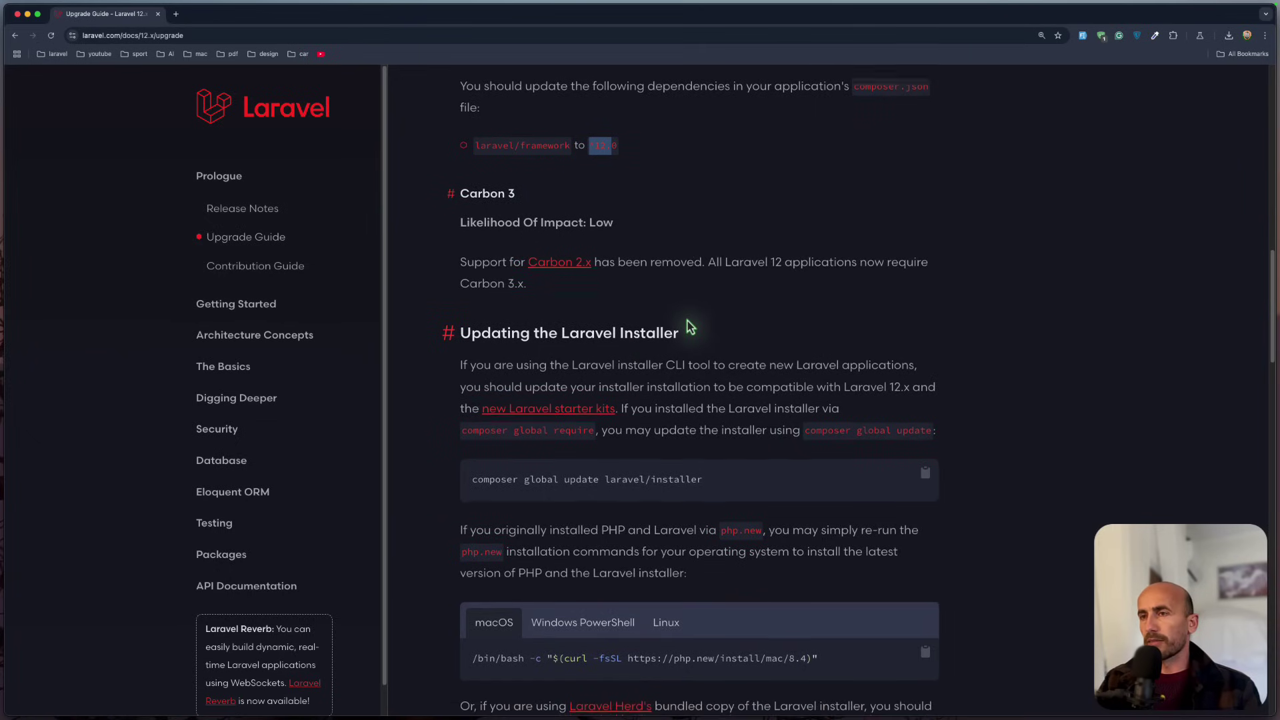
scroll(688, 327, down, 2)
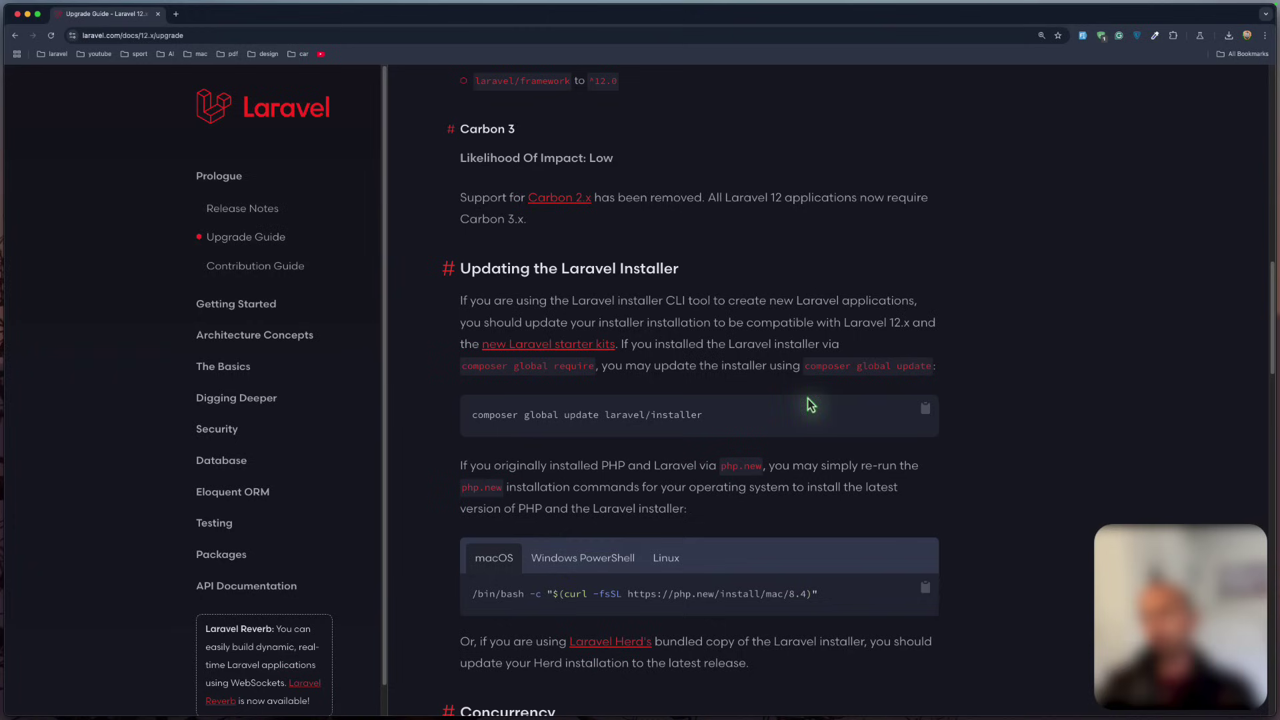
drag(709, 417, 472, 414)
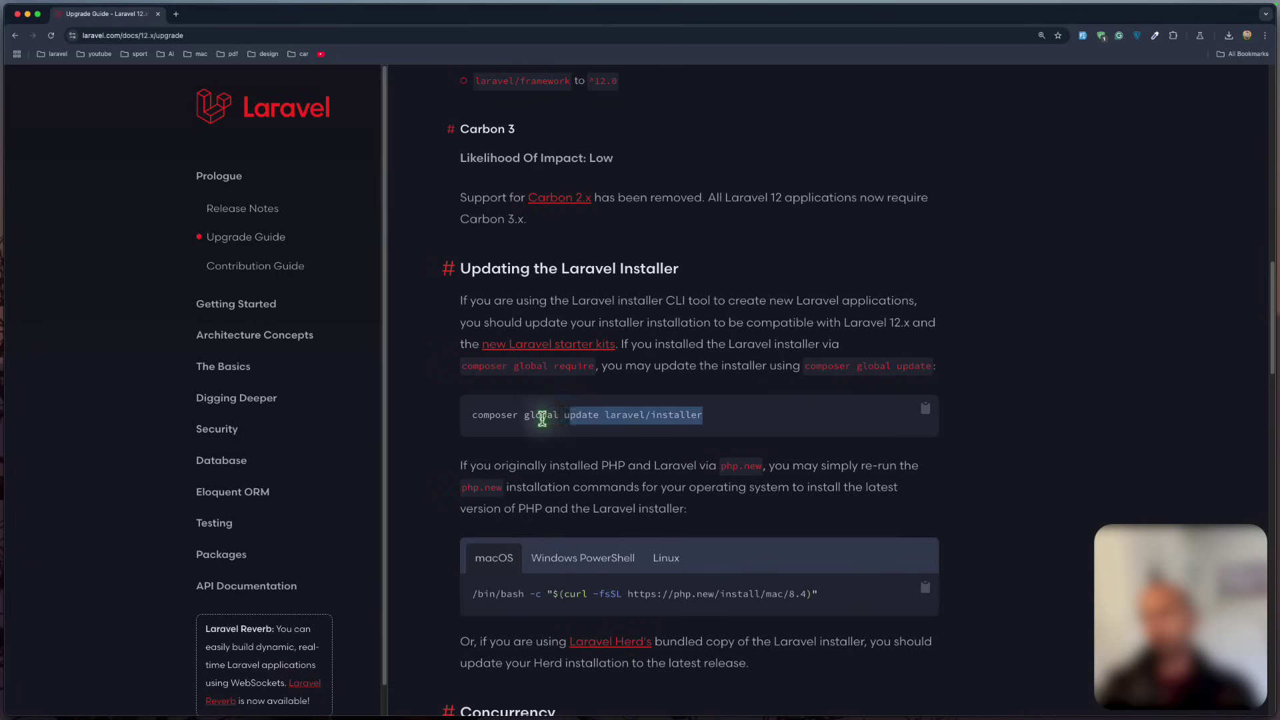
click(530, 418)
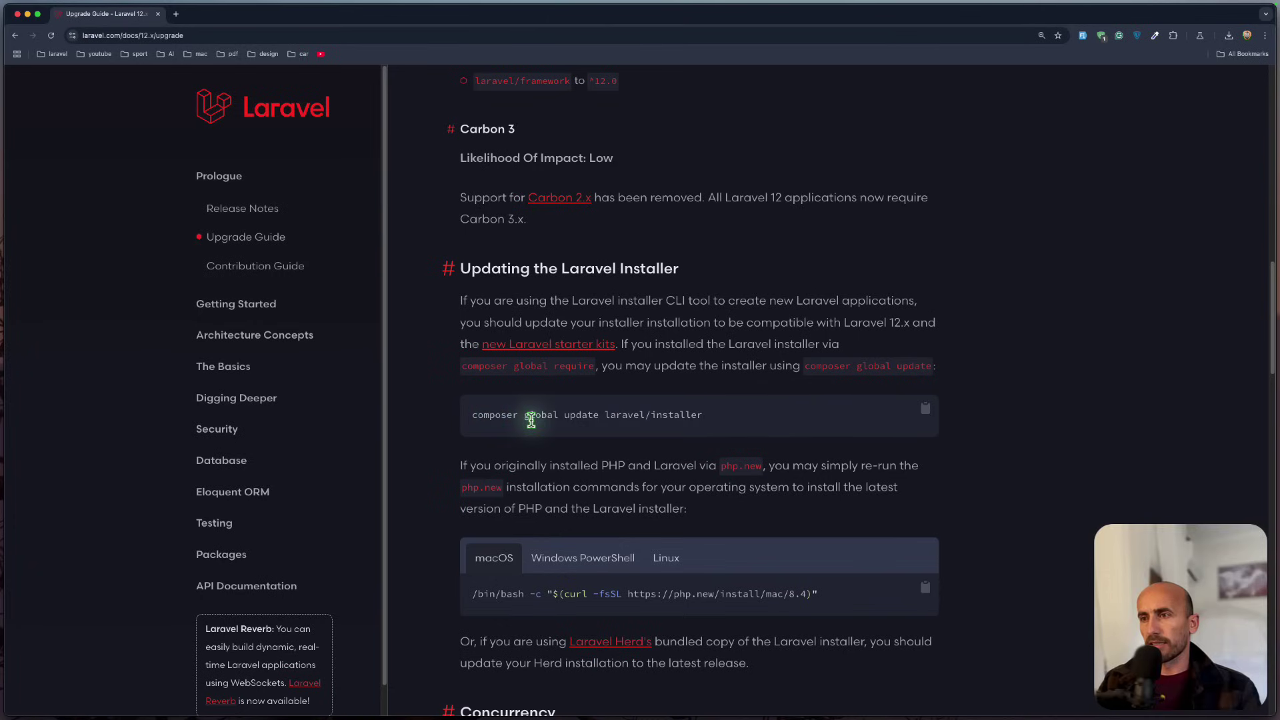
scroll(531, 420, down, 2)
scroll(530, 420, down, 2)
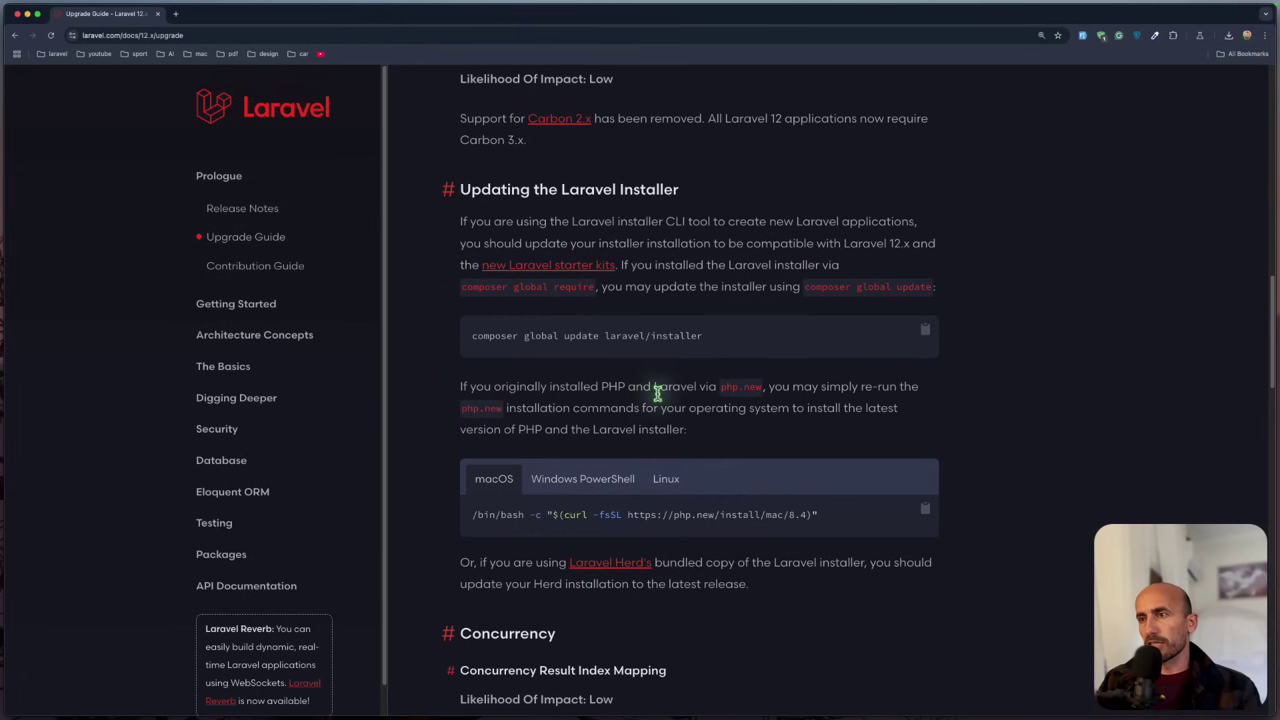
drag(720, 388, 764, 388)
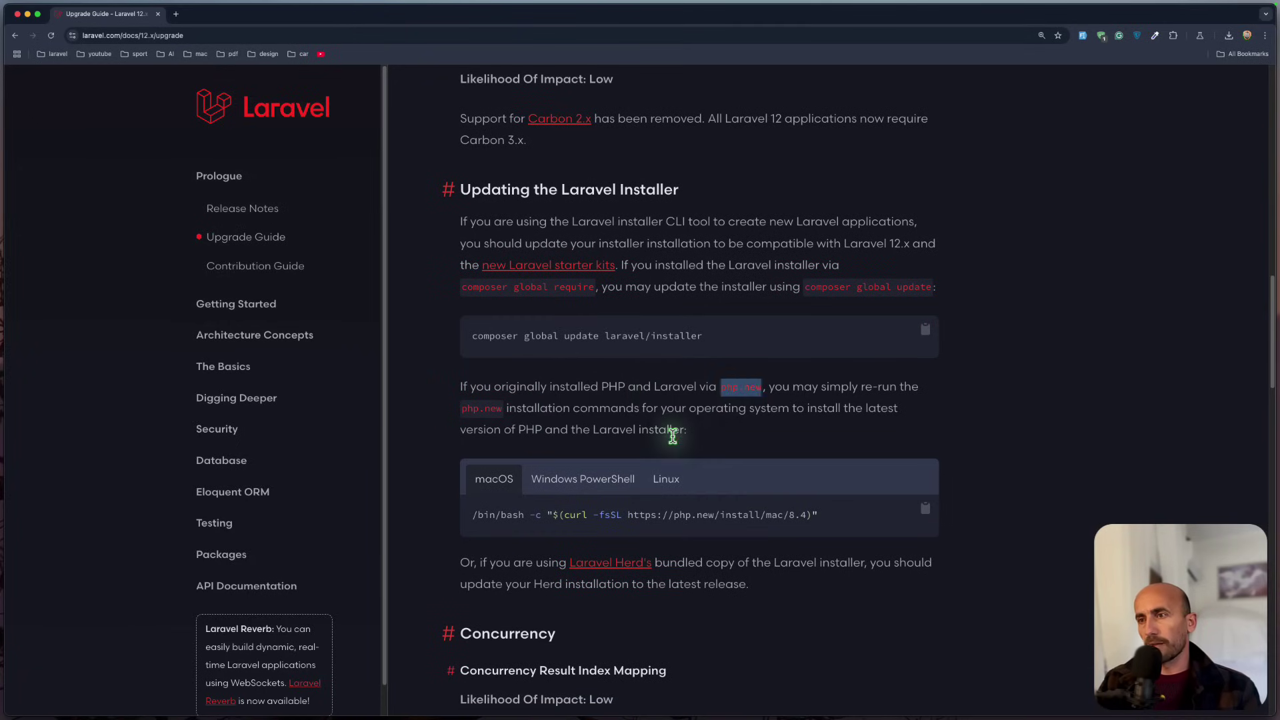
scroll(741, 409, down, 3)
drag(862, 402, 465, 412)
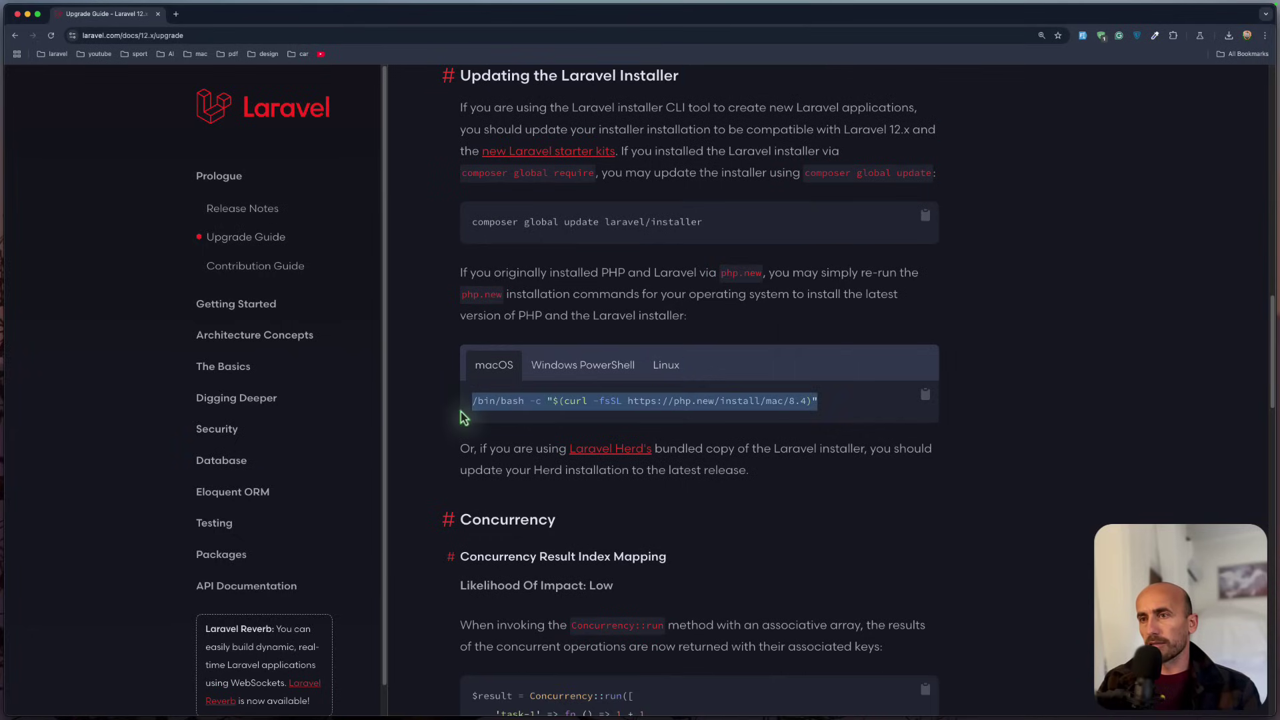
scroll(463, 445, down, 3)
scroll(463, 445, down, 3)
scroll(462, 446, down, 2)
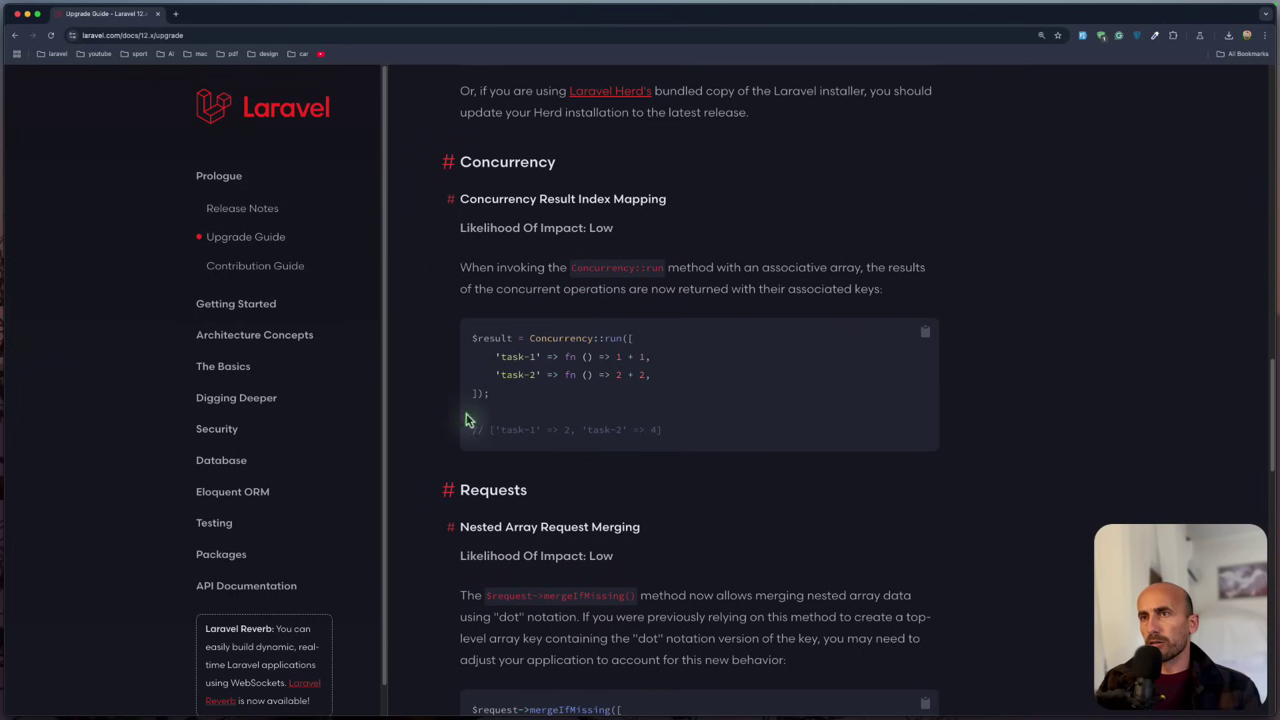
Highlight the Concurrency heading and the word 'method' after Concurrency::run.
drag(556, 165, 472, 156)
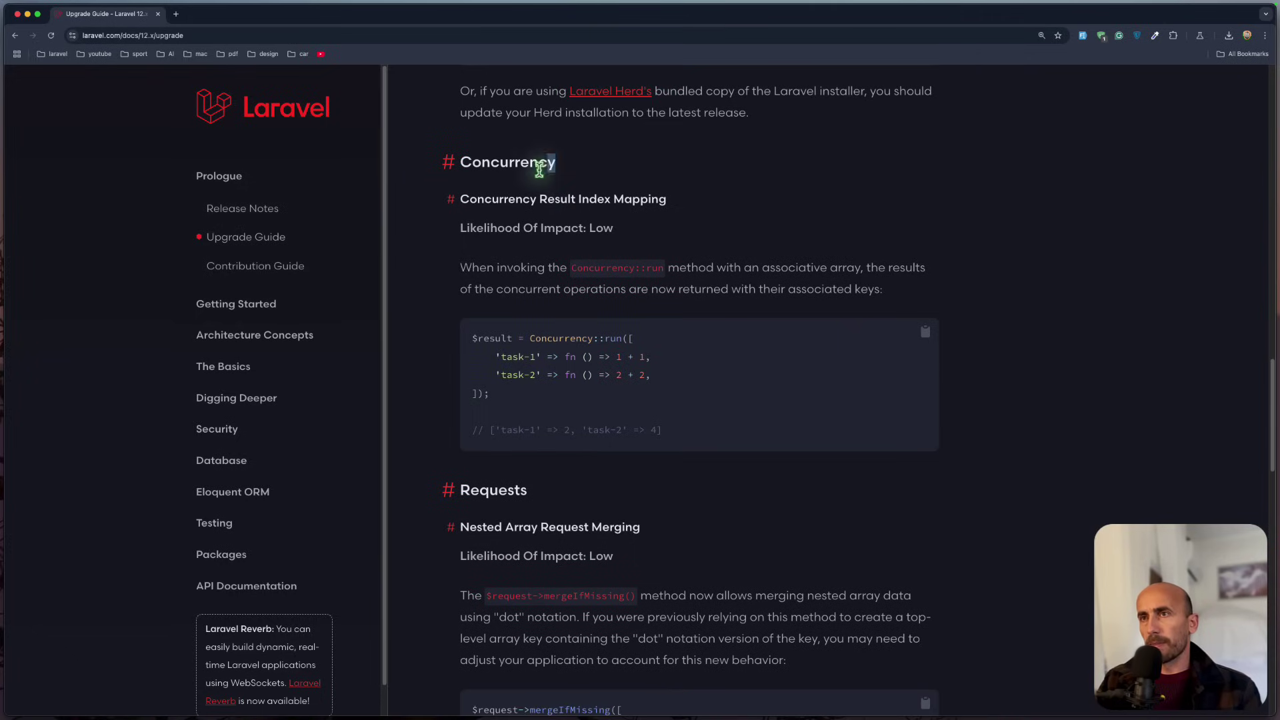
click(457, 288)
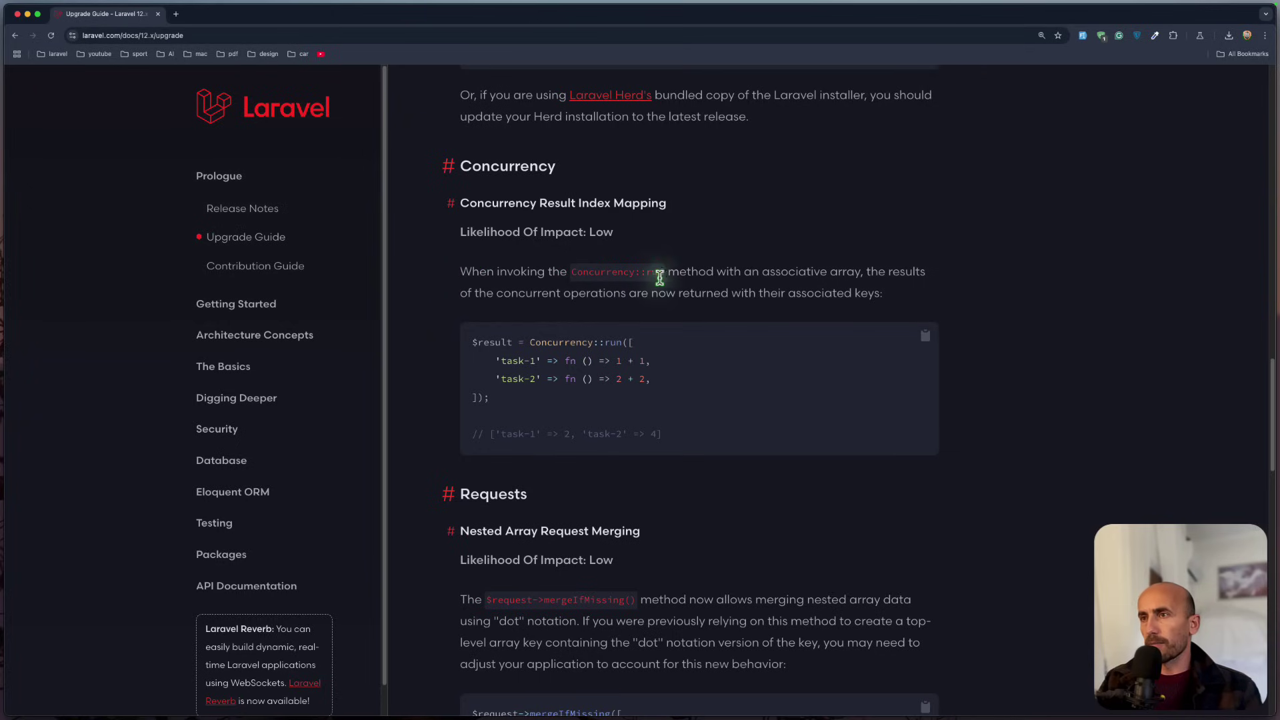
drag(670, 273, 716, 274)
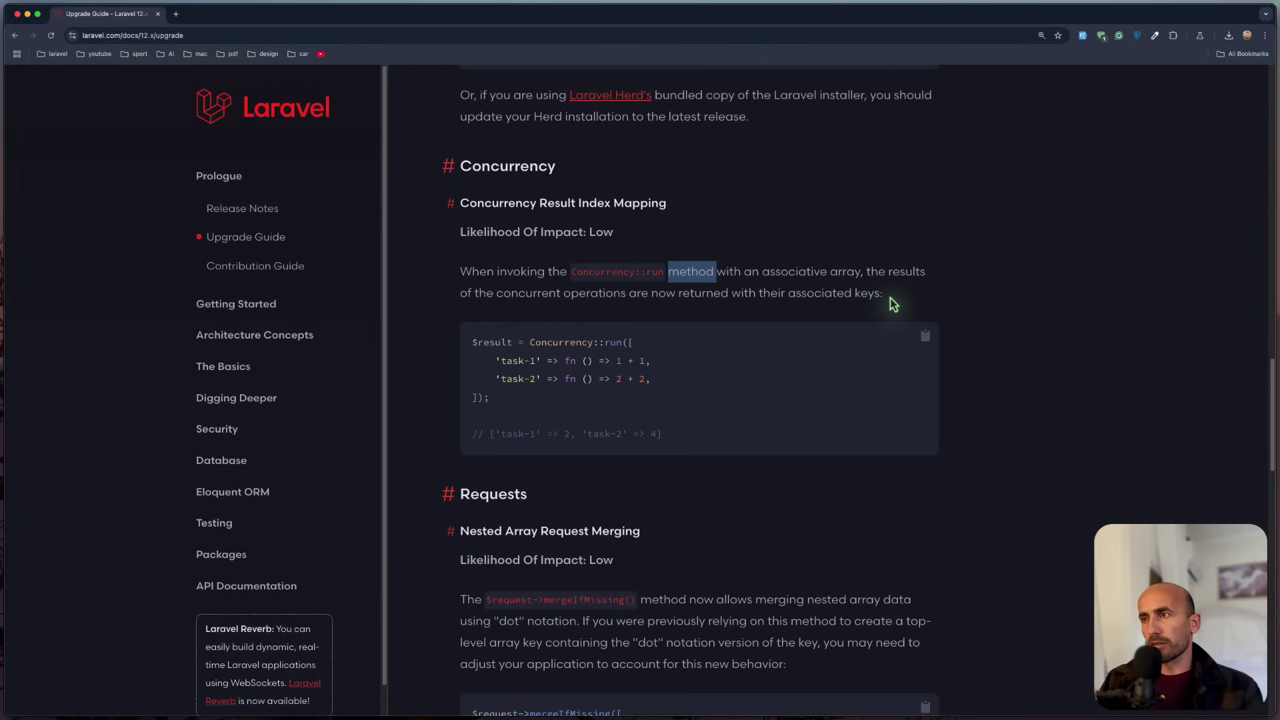
Highlight the keyed-results comment line, its task-2 key and the value 4.
drag(700, 437, 469, 447)
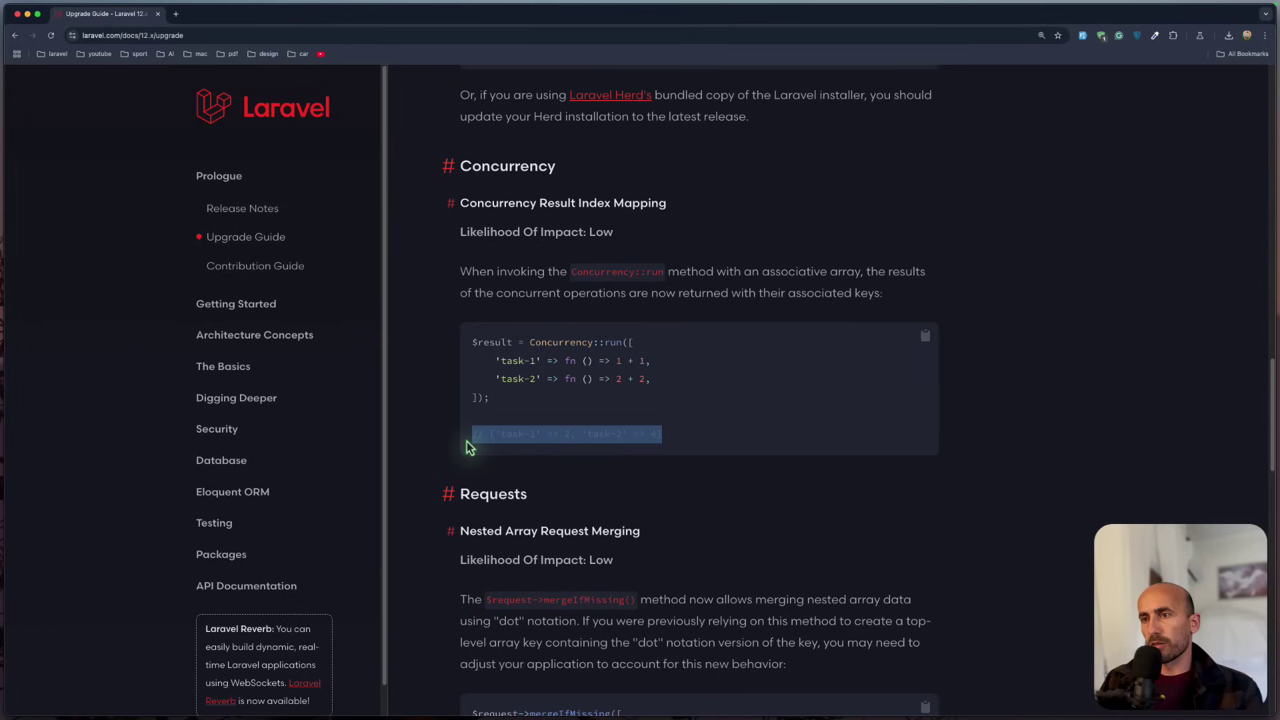
click(585, 453)
drag(590, 436, 639, 435)
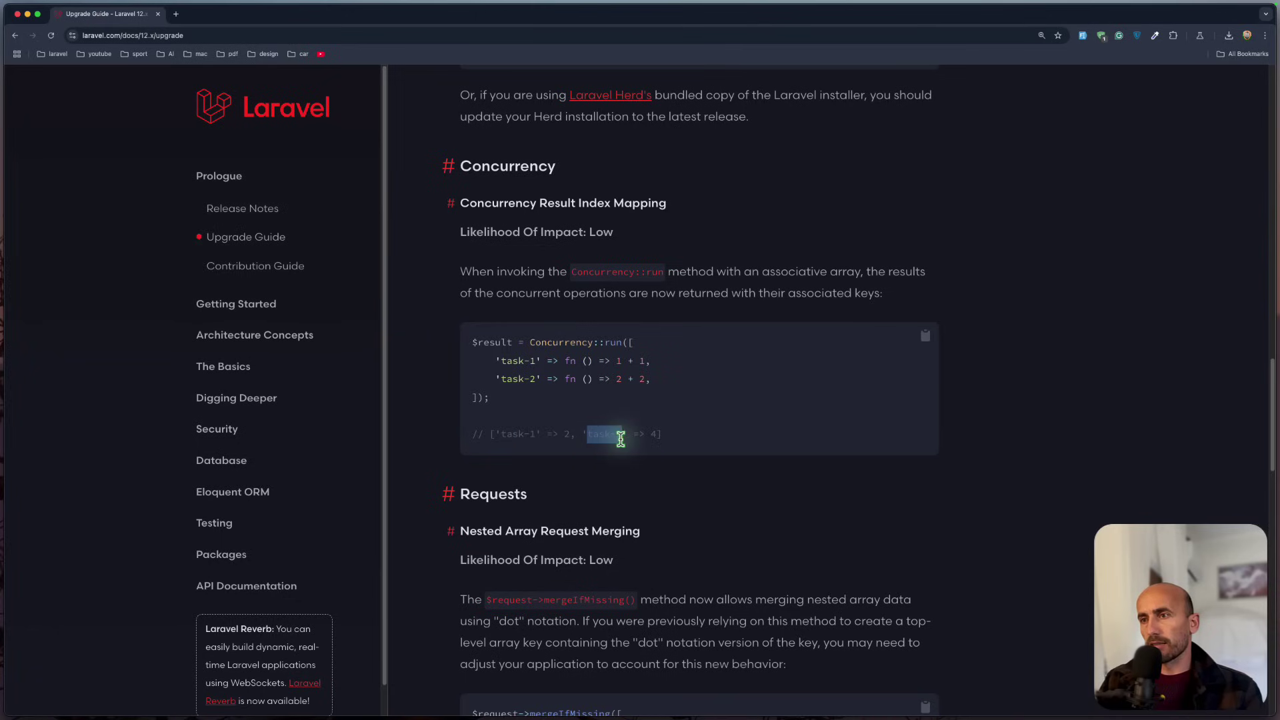
click(651, 432)
double_click(651, 432)
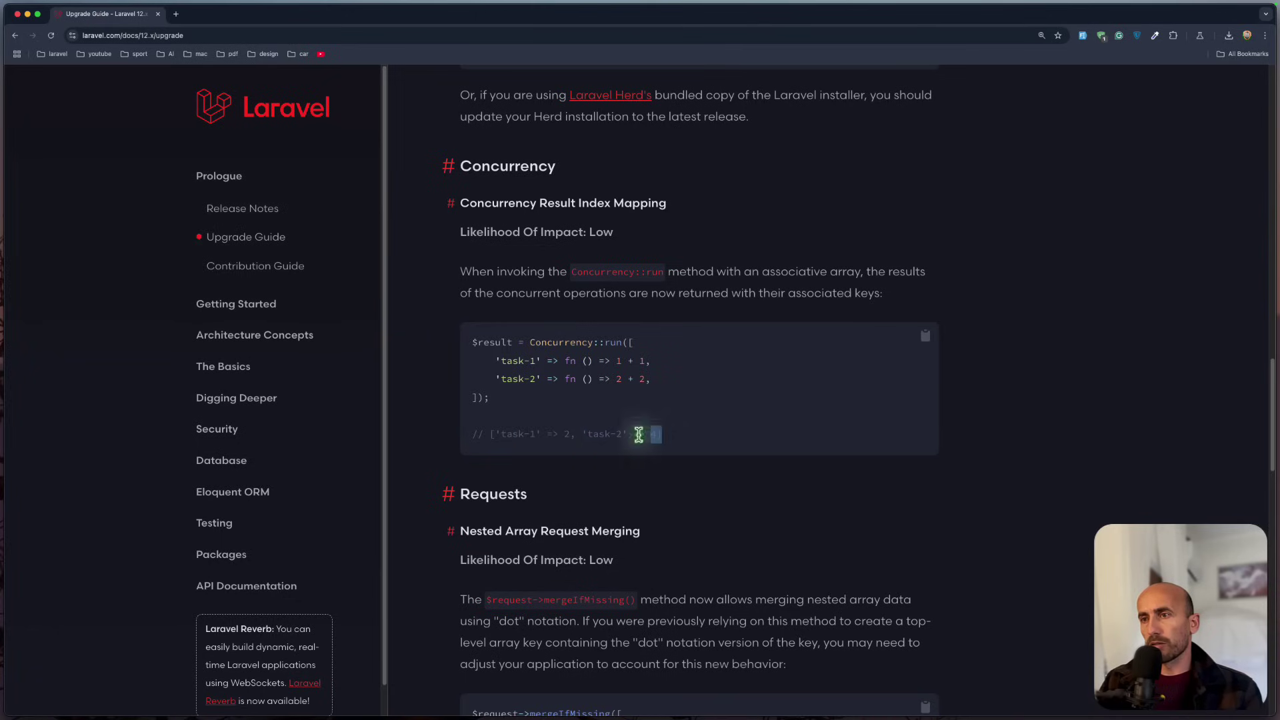
scroll(612, 457, down, 2)
scroll(613, 457, down, 1)
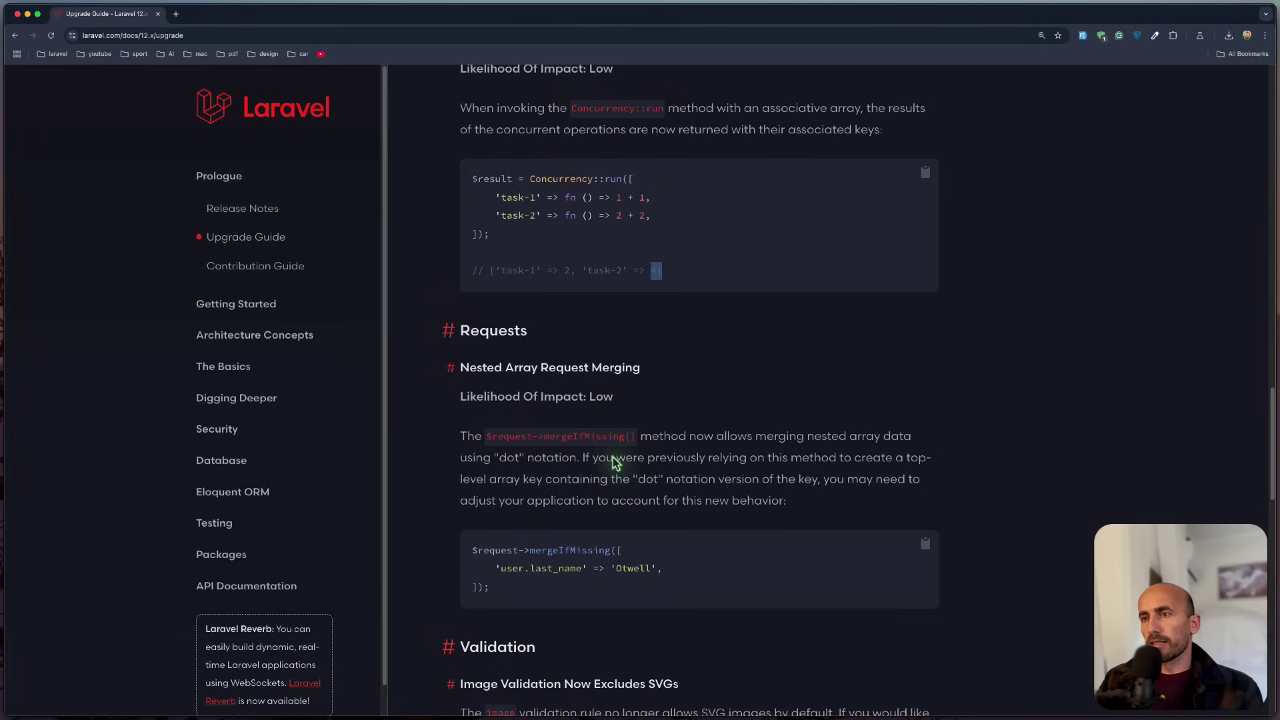
scroll(627, 401, down, 1)
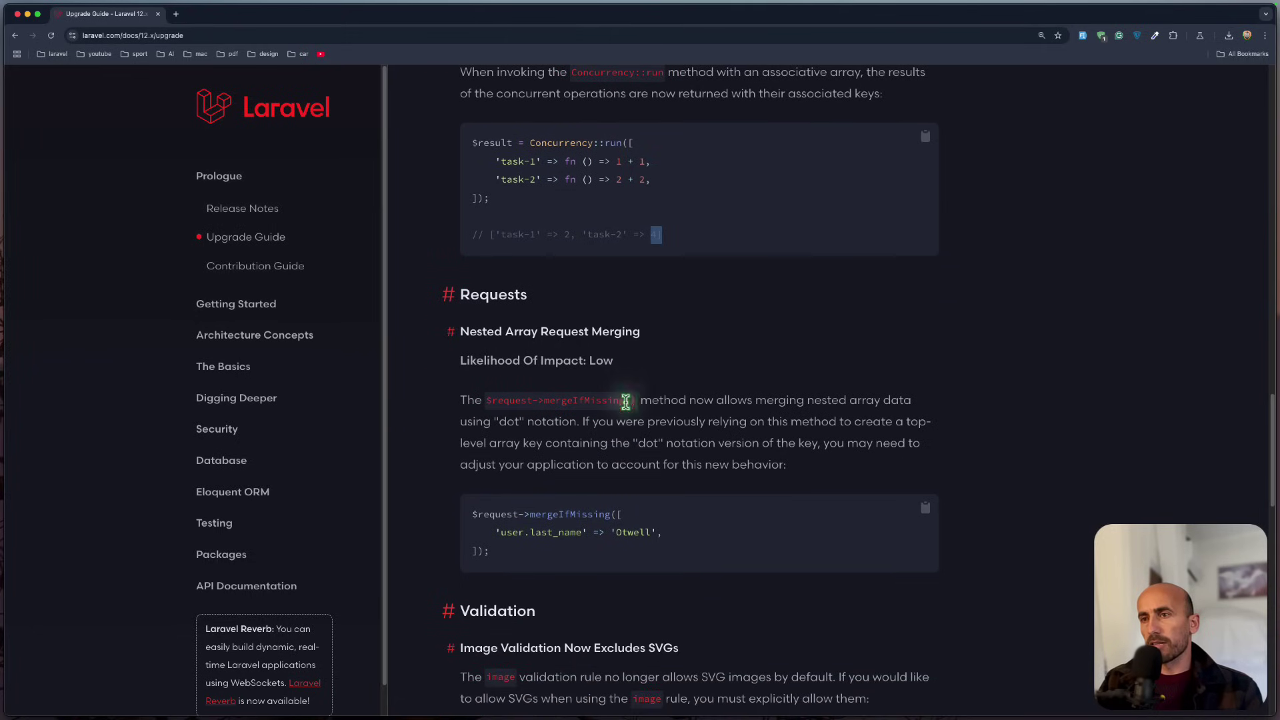
scroll(625, 442, down, 1)
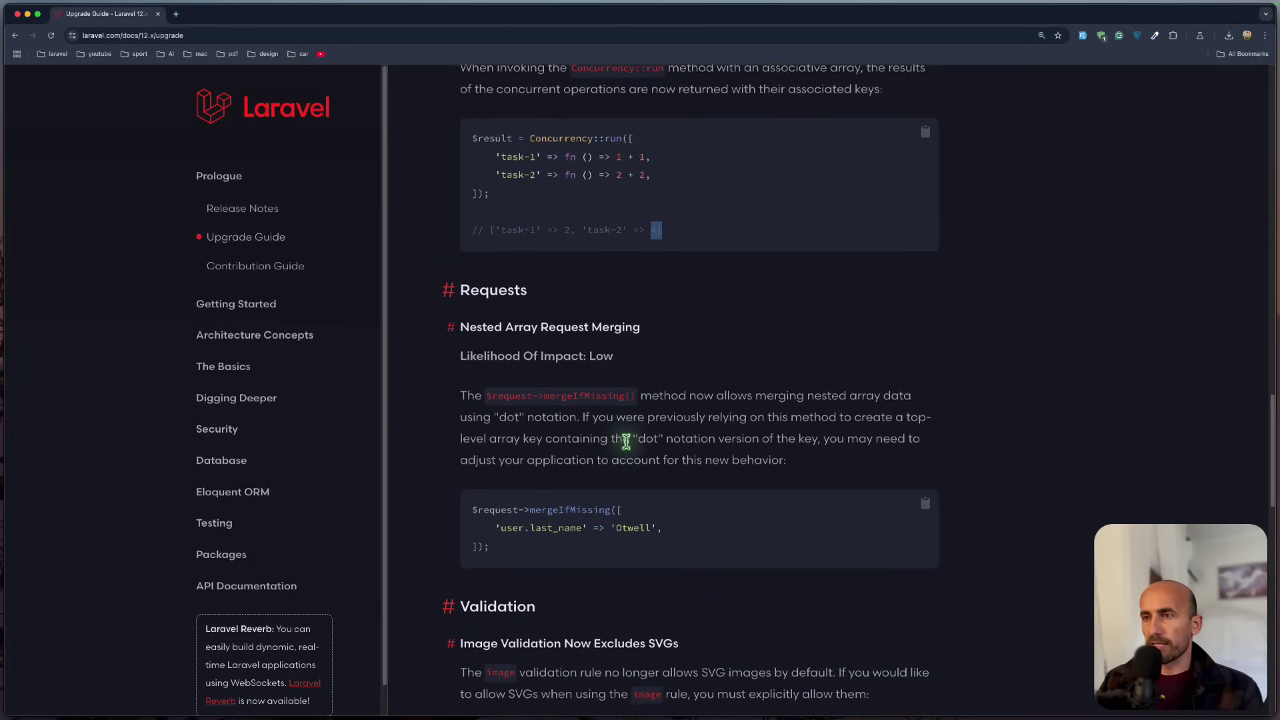
scroll(624, 443, down, 1)
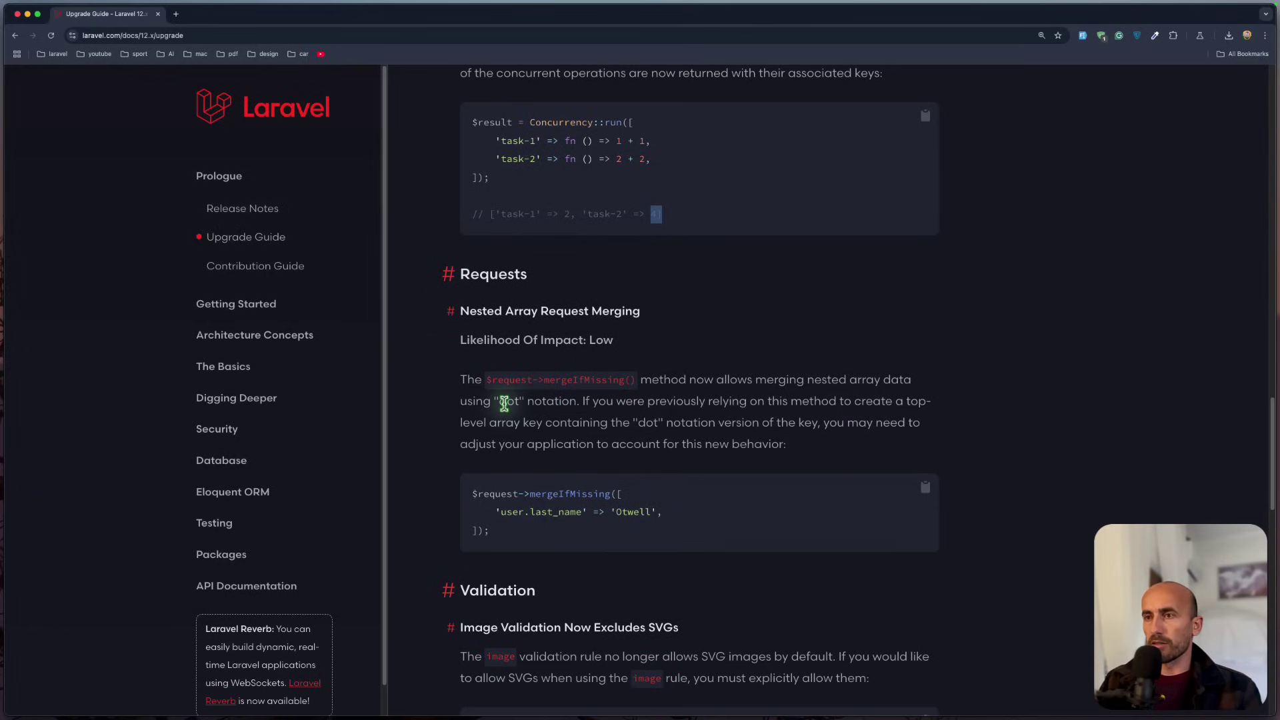
Highlight 'dot notation', the mergeIfMissing code line, and last_name in user.last_name.
drag(496, 400, 548, 400)
scroll(542, 470, down, 2)
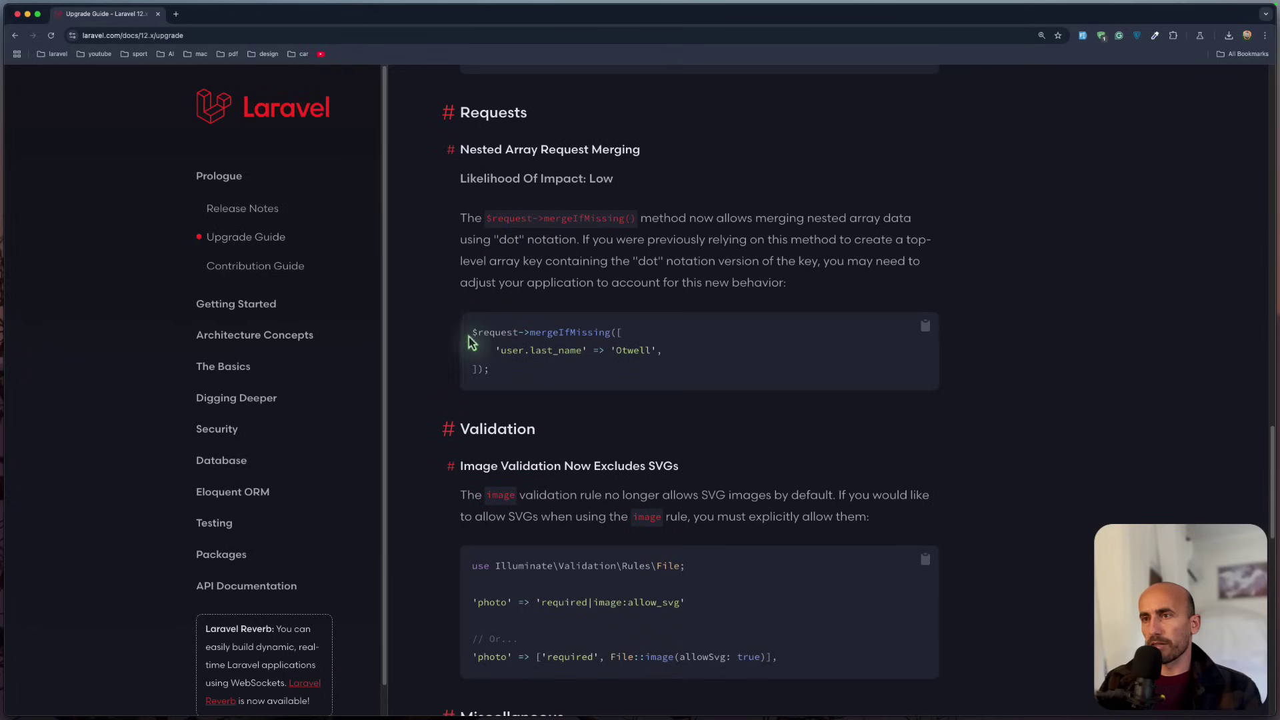
triple_click(521, 332)
click(549, 350)
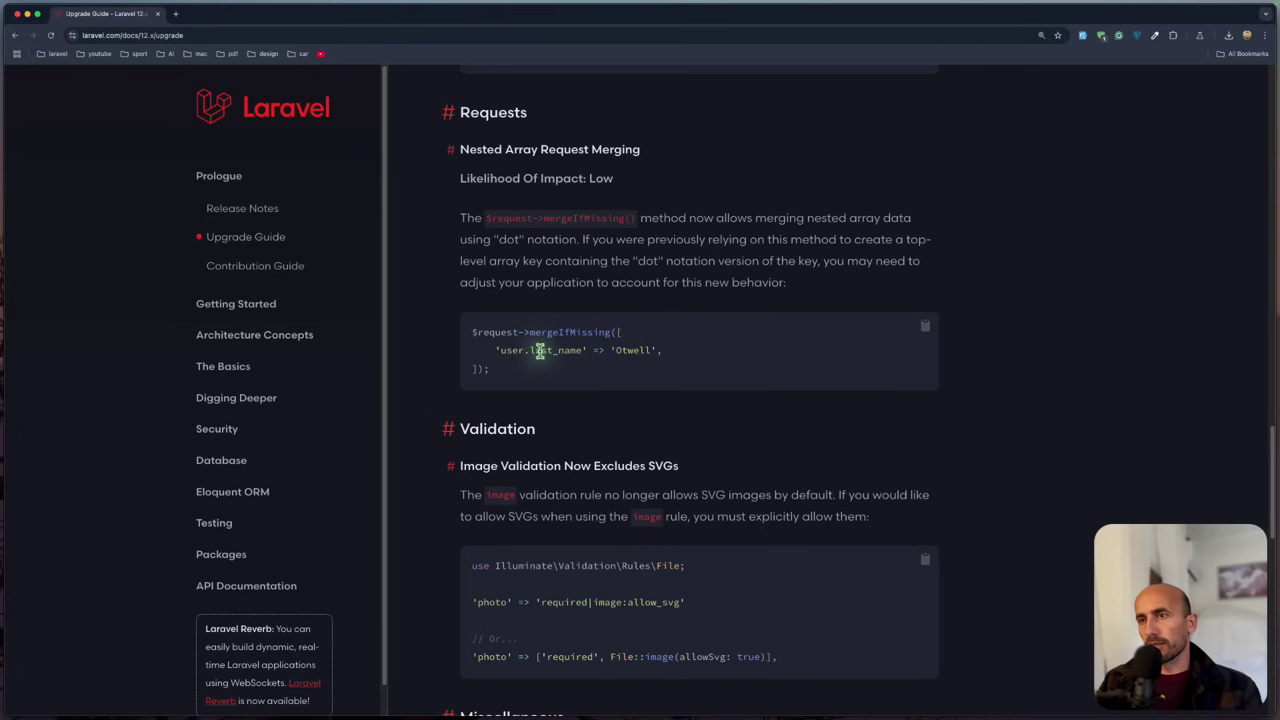
drag(530, 350, 585, 352)
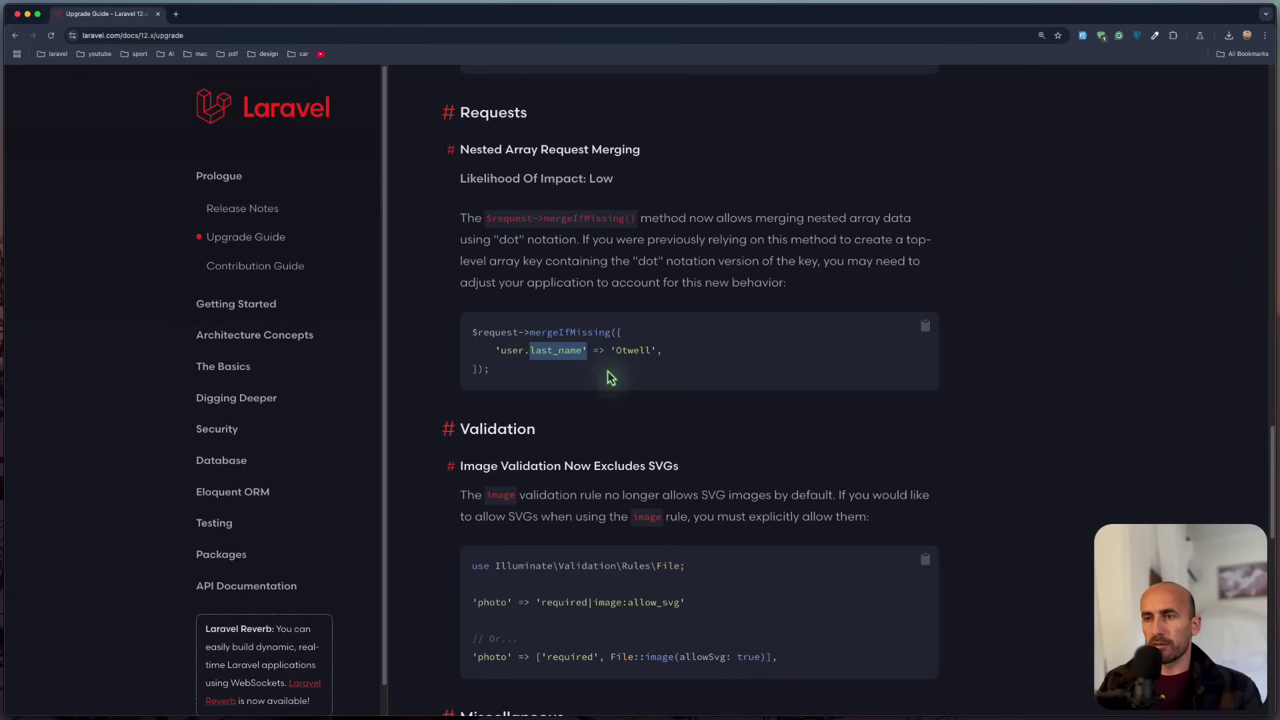
scroll(615, 383, down, 1)
scroll(614, 382, down, 3)
scroll(614, 382, down, 3)
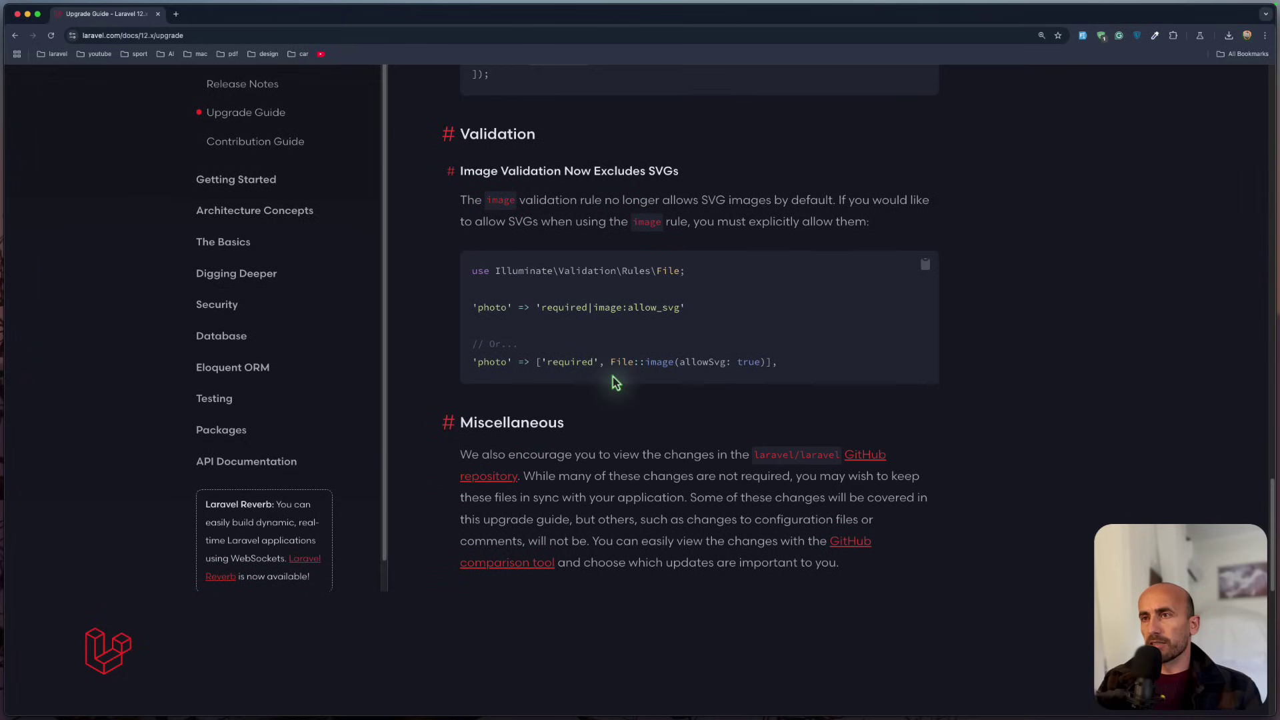
scroll(561, 254, up, 1)
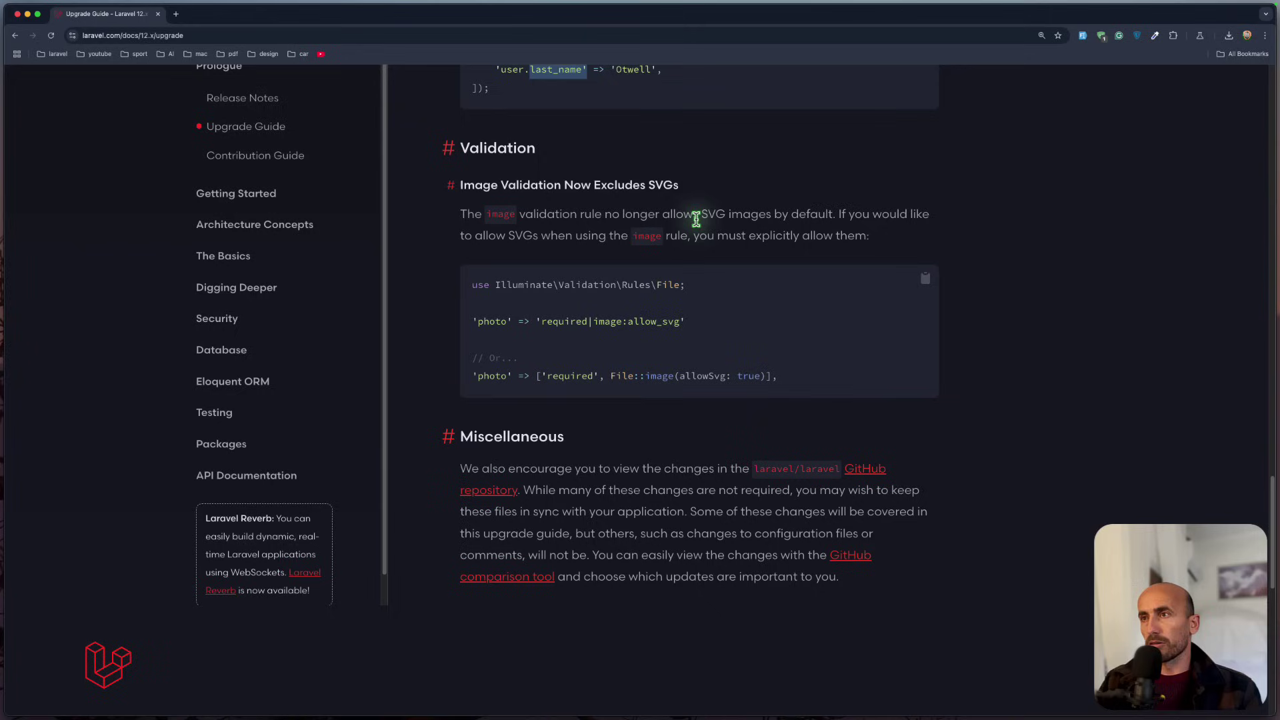
Highlight 'SVG images', then allowSvg and its value true in the File::image example.
drag(700, 216, 766, 217)
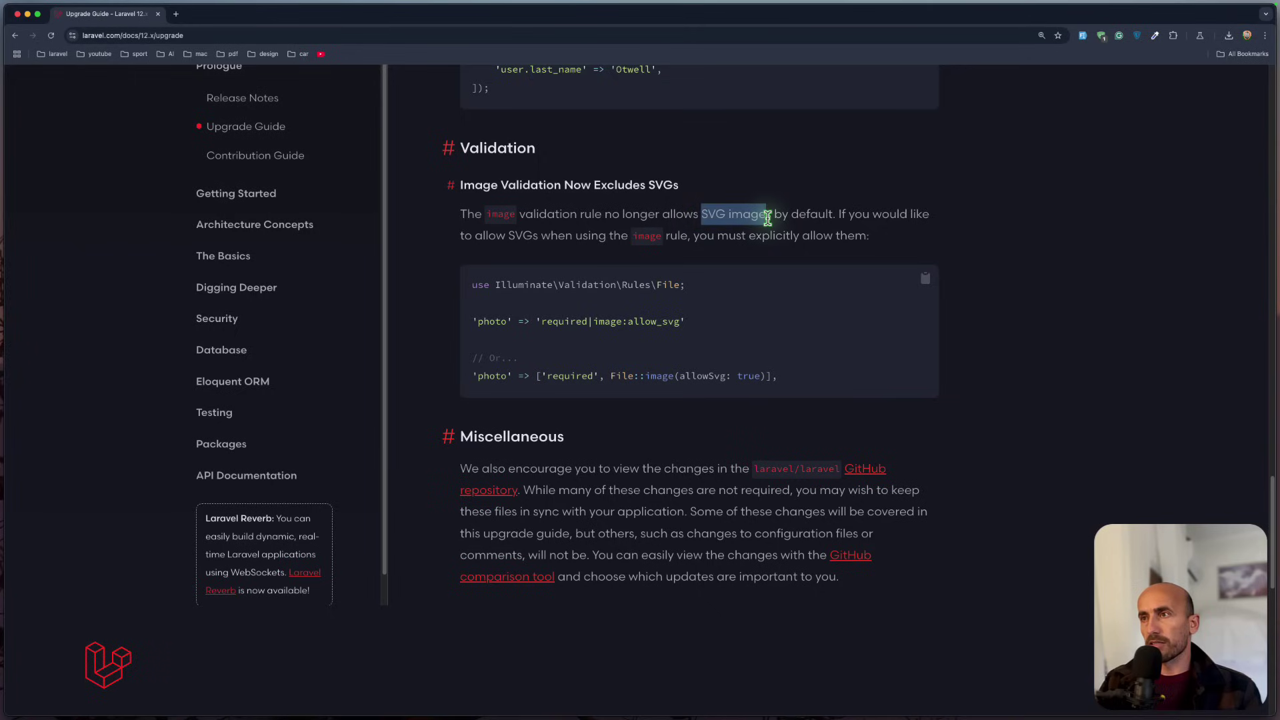
click(730, 290)
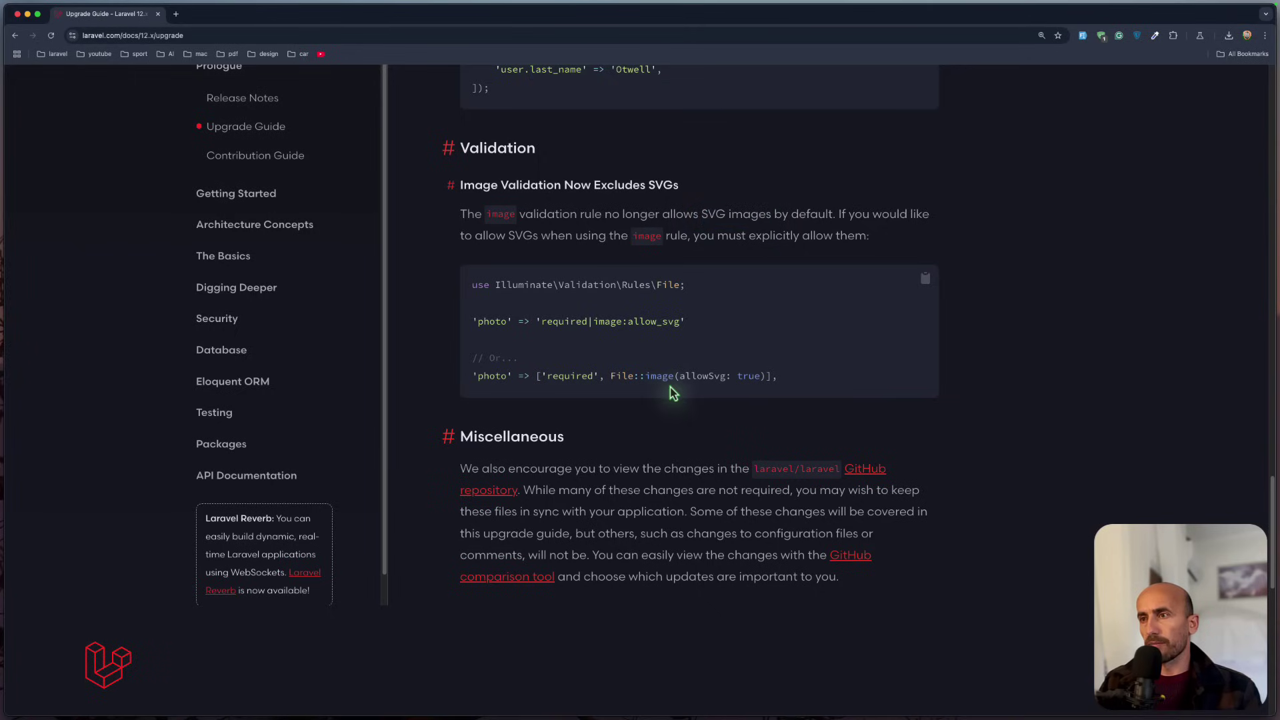
drag(683, 379, 719, 379)
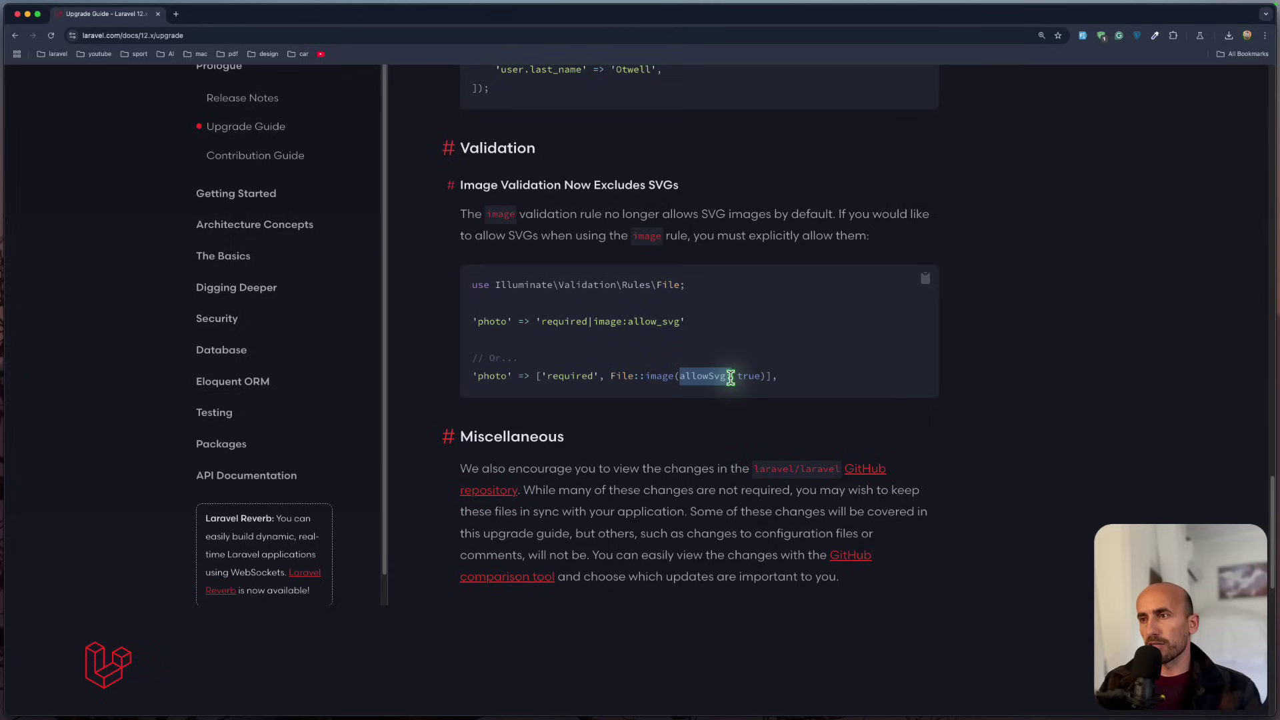
double_click(749, 376)
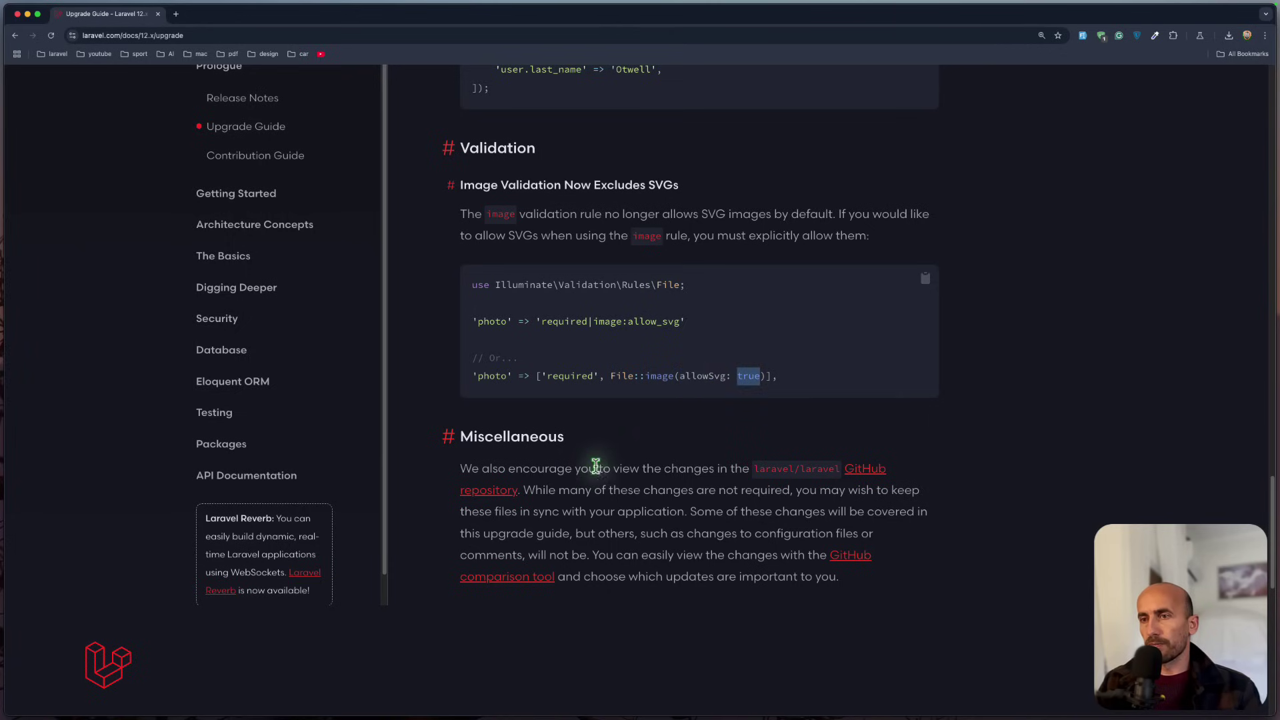
scroll(601, 465, up, 5)
scroll(603, 466, up, 5)
scroll(605, 464, up, 5)
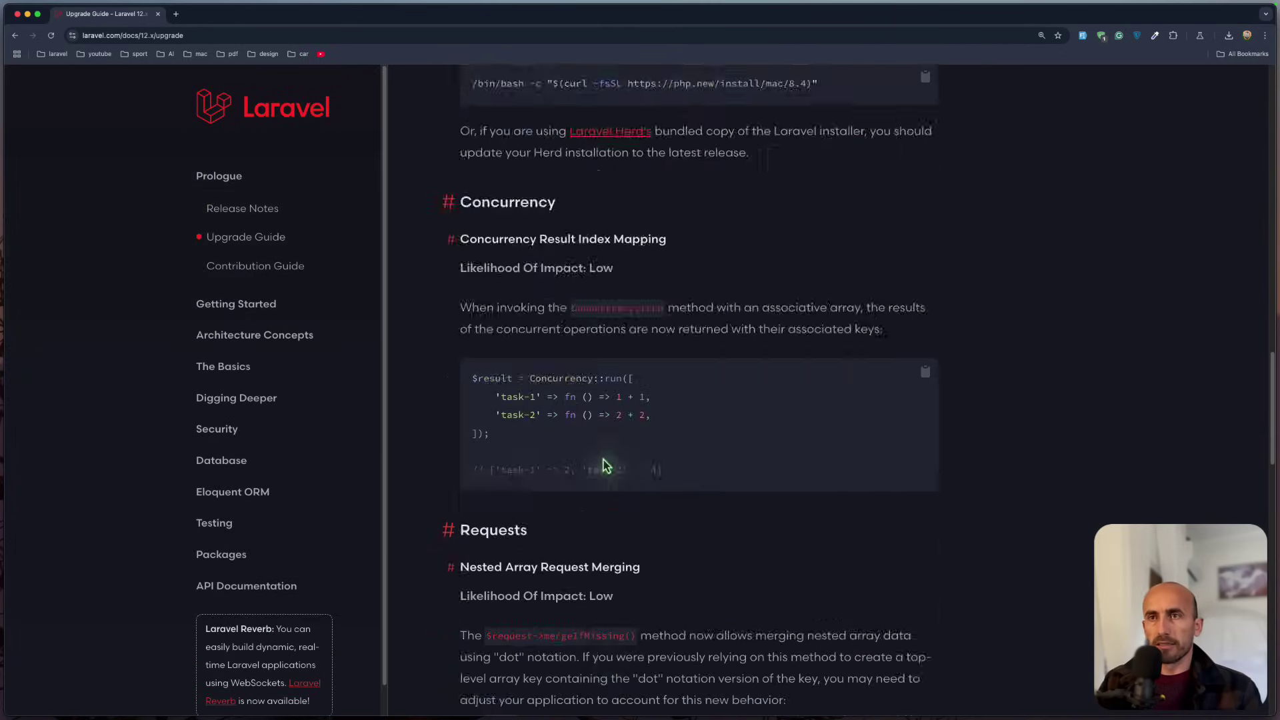
scroll(603, 465, up, 5)
scroll(603, 465, up, 5)
scroll(603, 465, up, 3)
scroll(602, 465, up, 2)
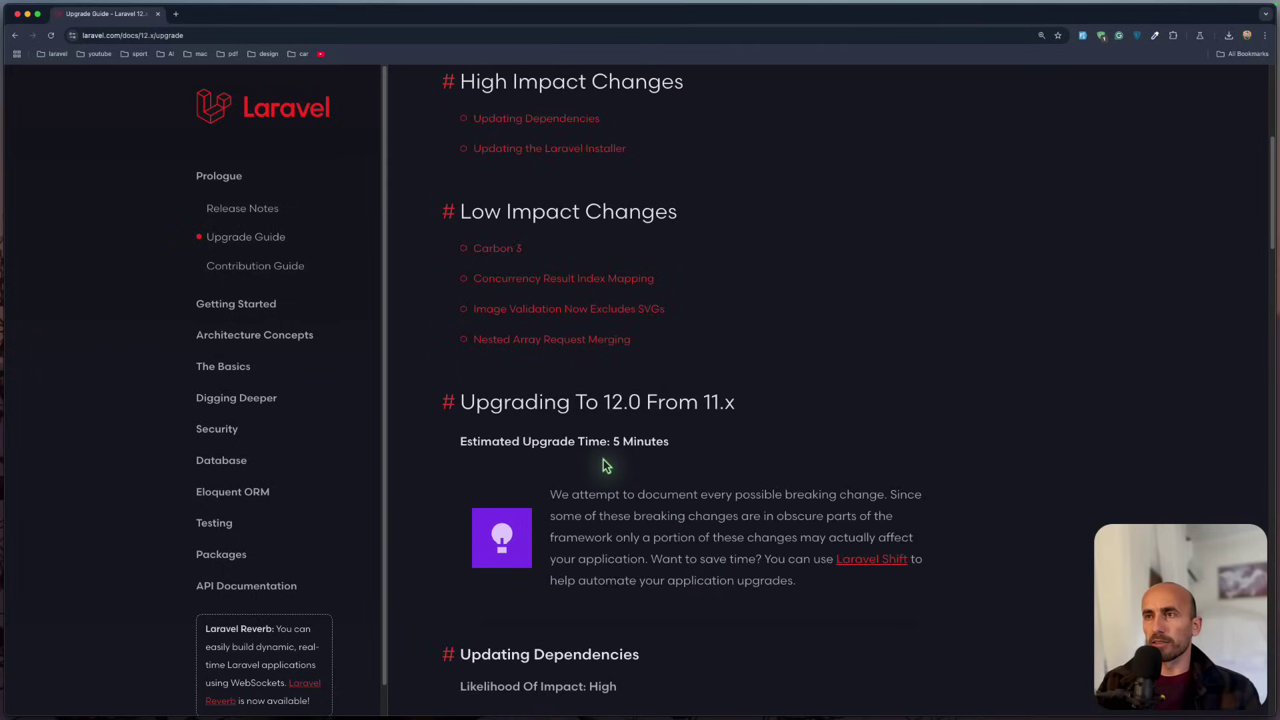
scroll(603, 465, up, 4)
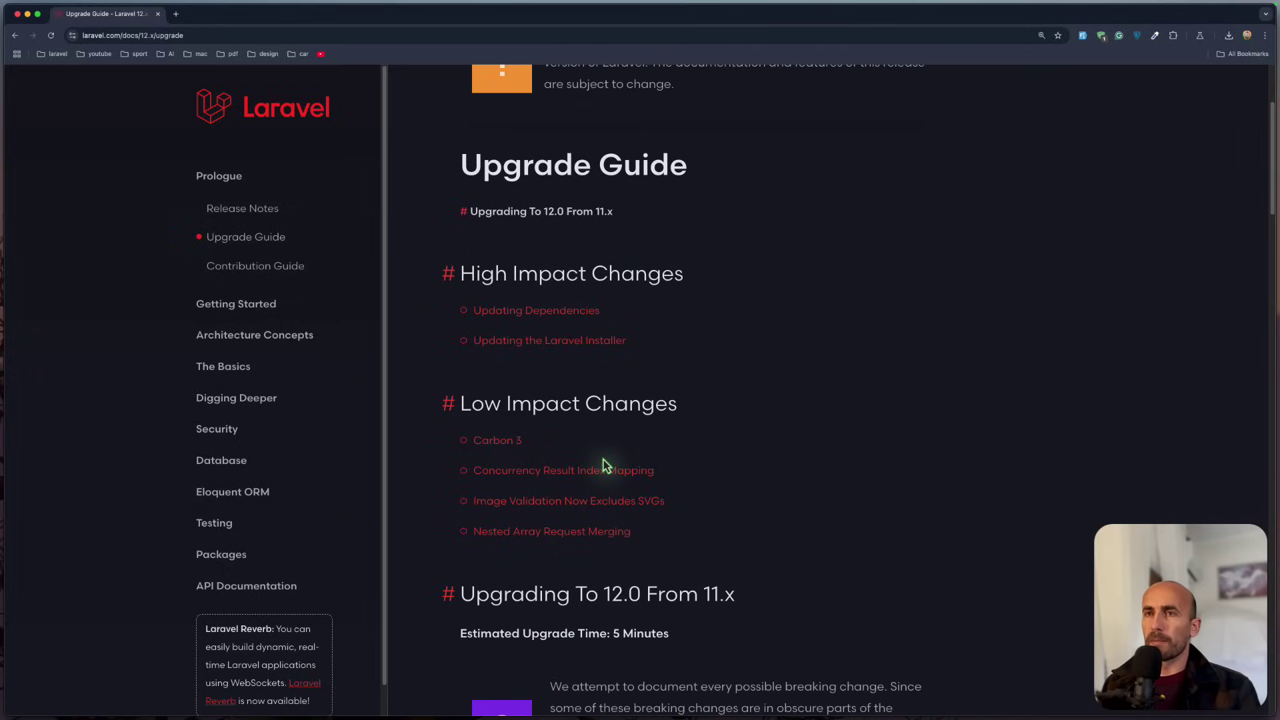